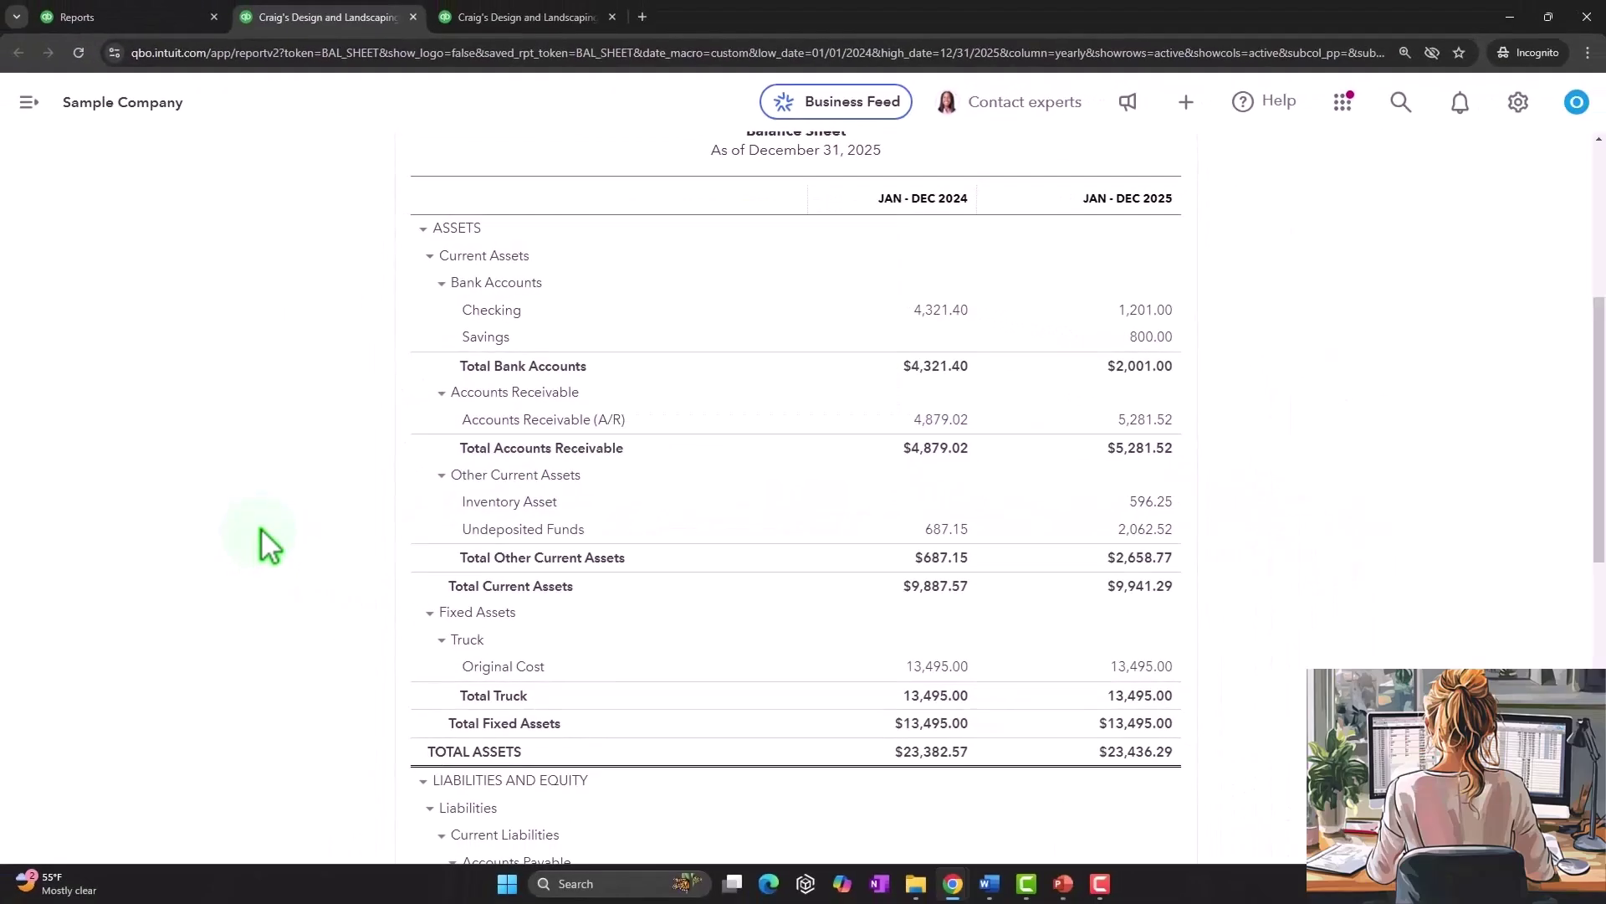
Review the 2024 Accounts Payable (A/P) transaction details behind the balance sheet, and return to the summary report
scroll(259, 527, "down", 6)
scroll(259, 528, "up", 1)
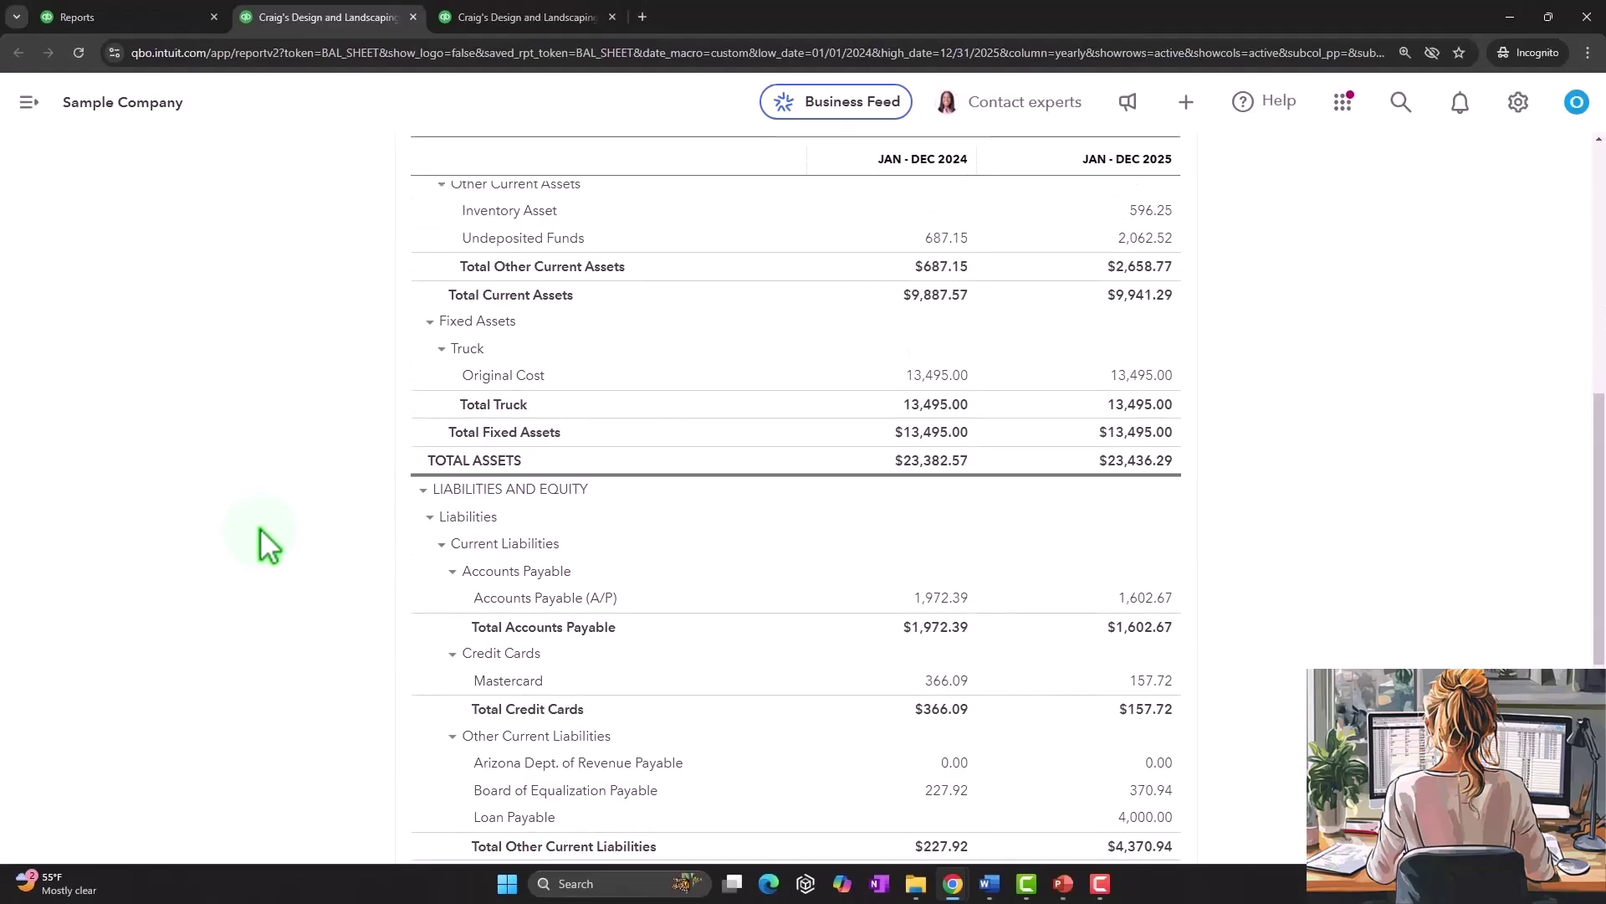
scroll(260, 527, "down", 1)
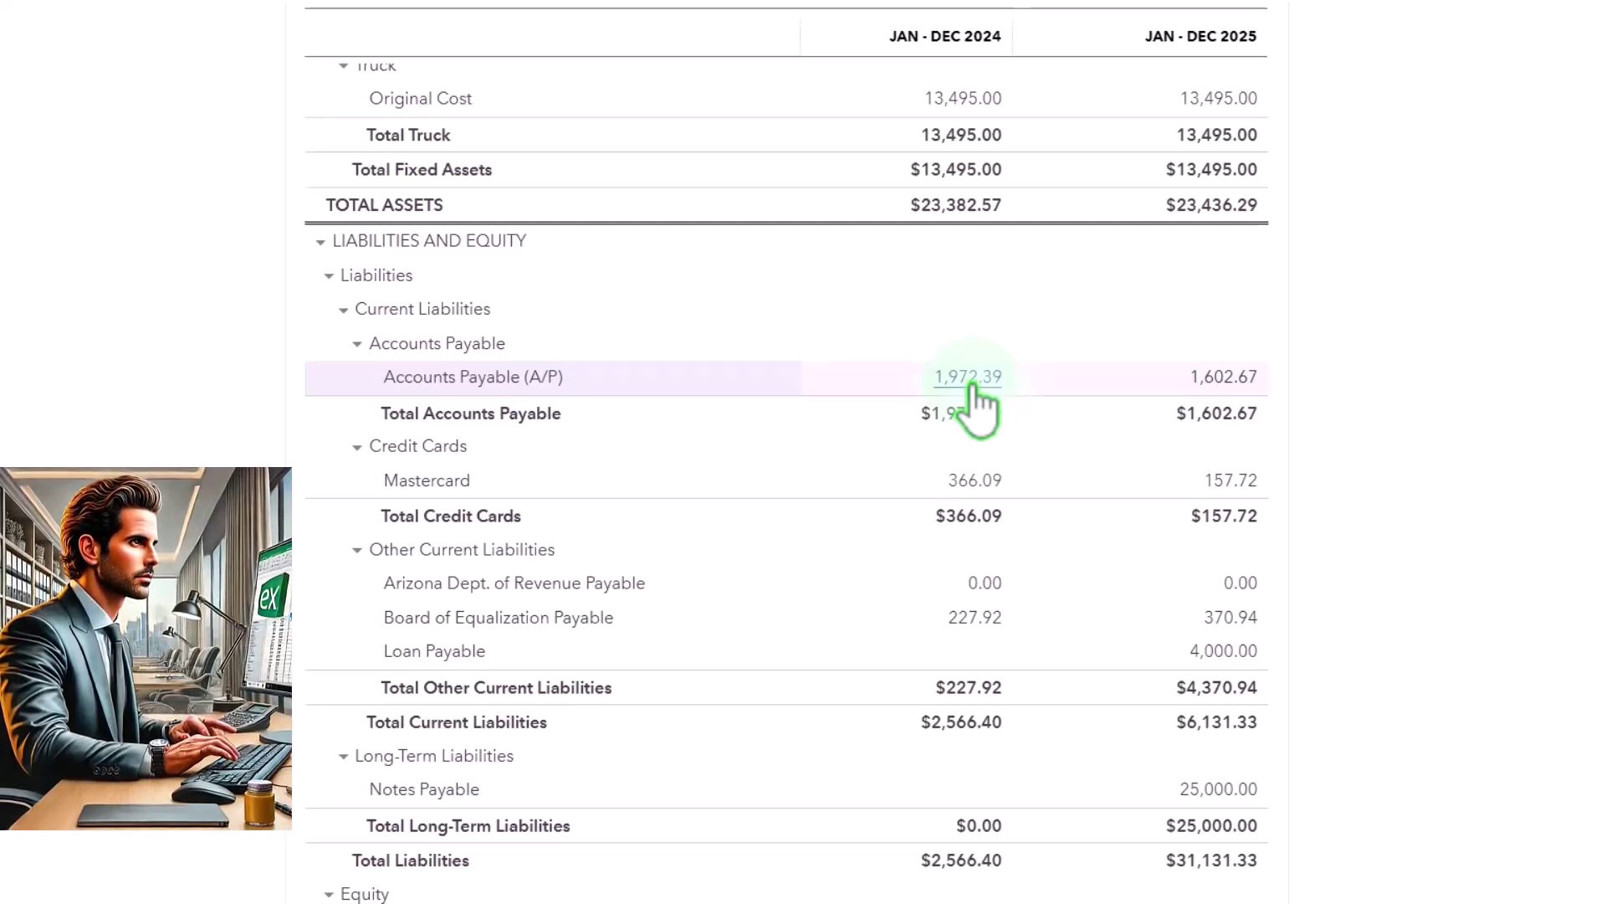
left_click(968, 378)
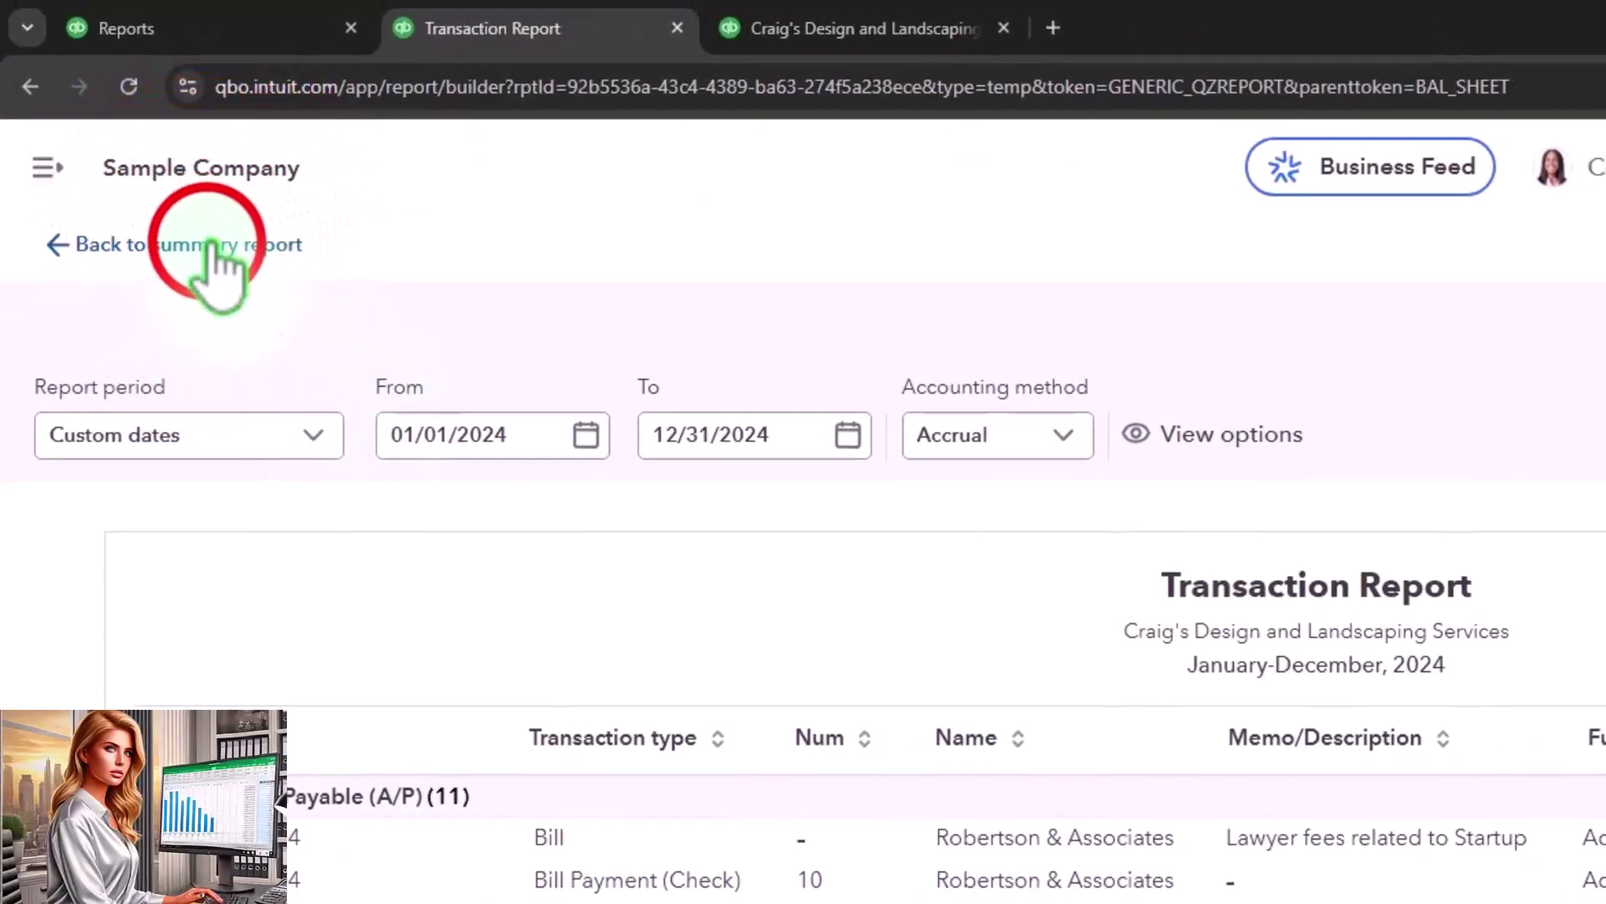
left_click(216, 245)
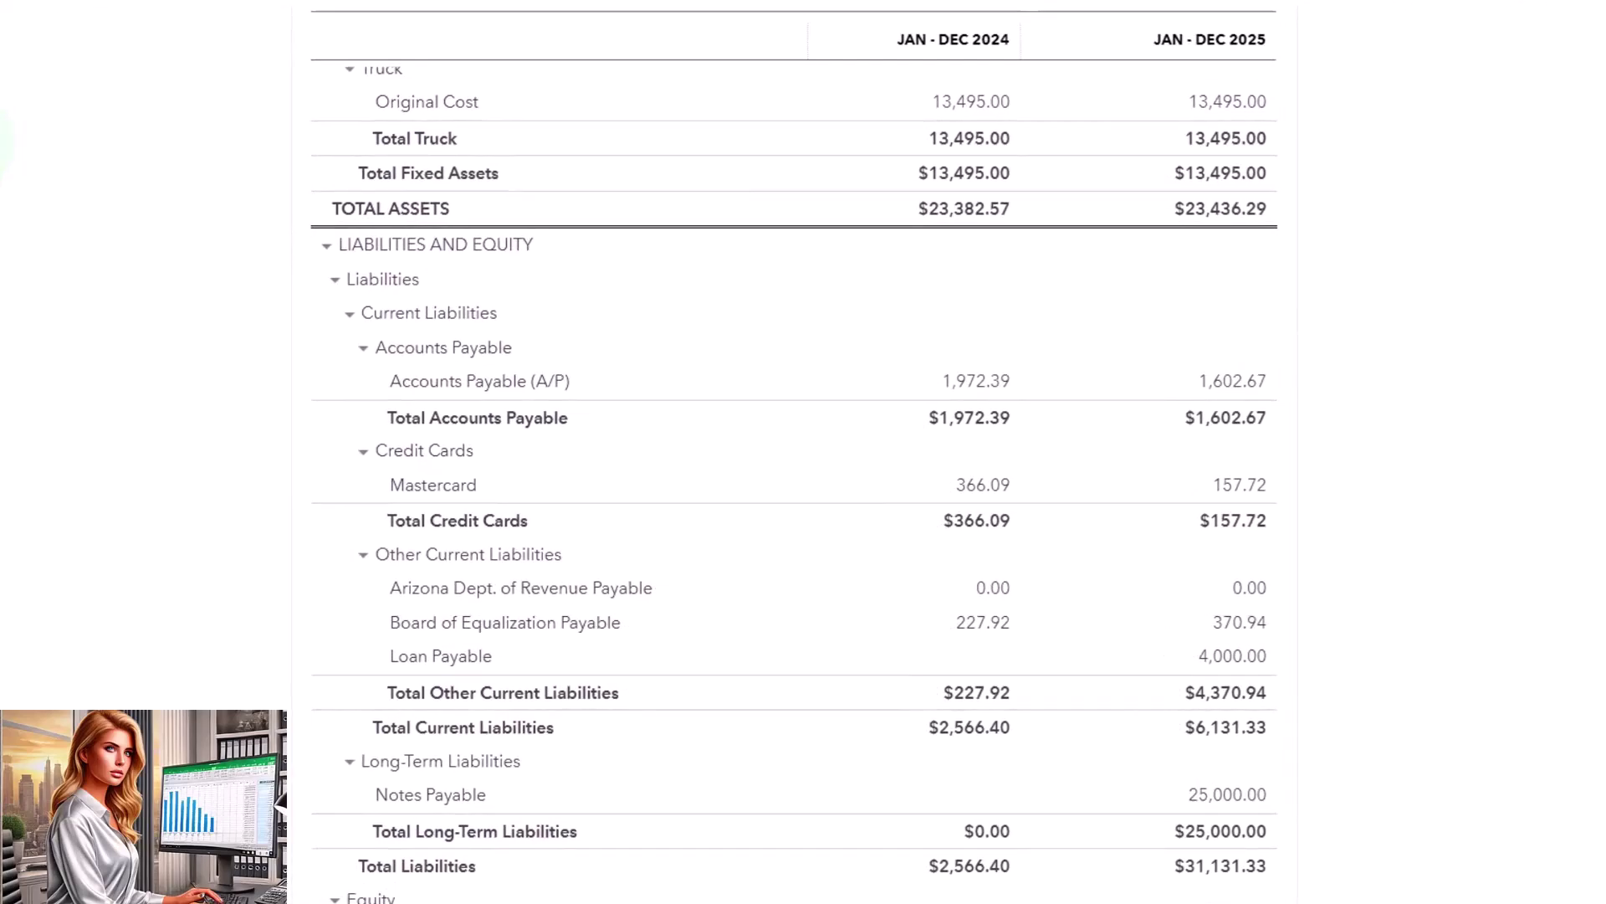
Open the Expenses transactions page with the navigation menu collapsed, and filter the list to the Bill type
left_click(174, 33)
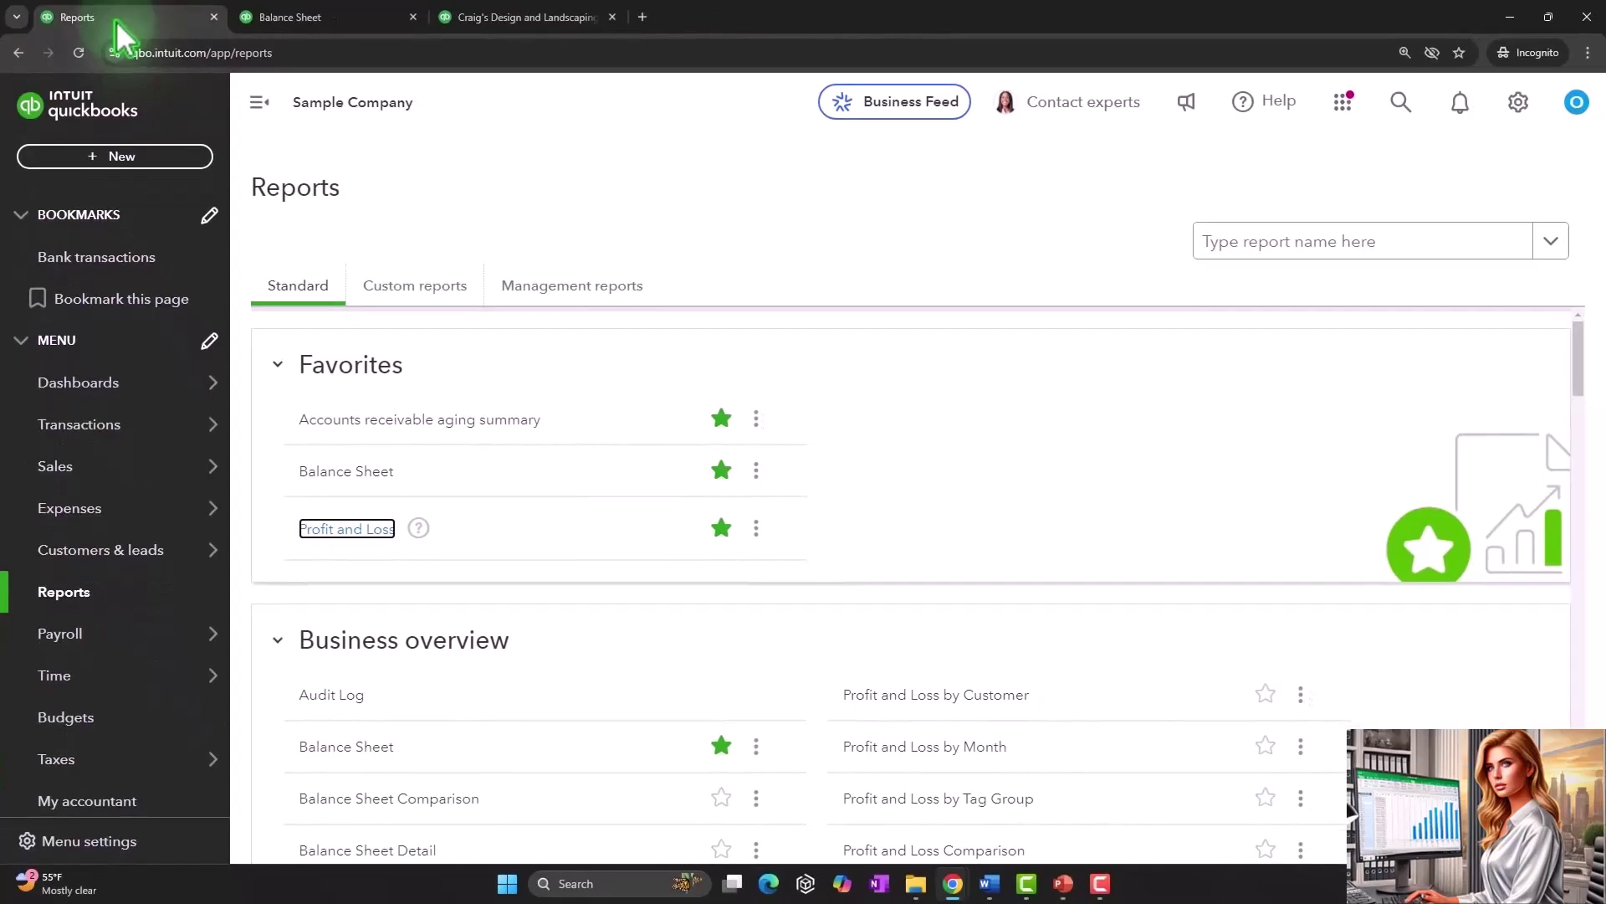
left_click(107, 721)
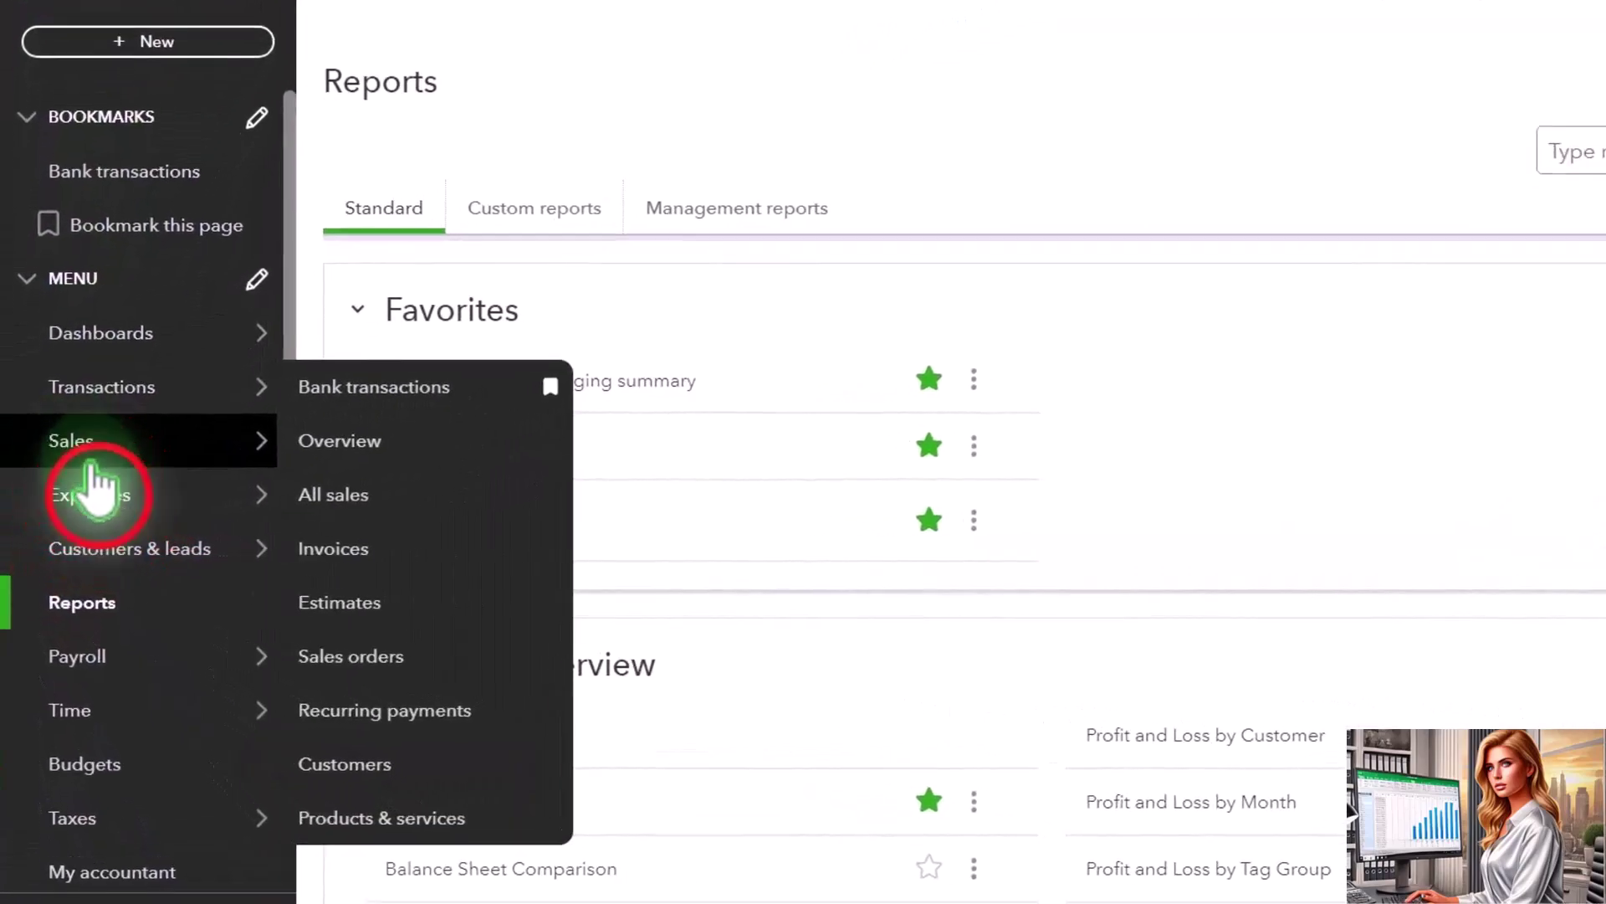
left_click(96, 490)
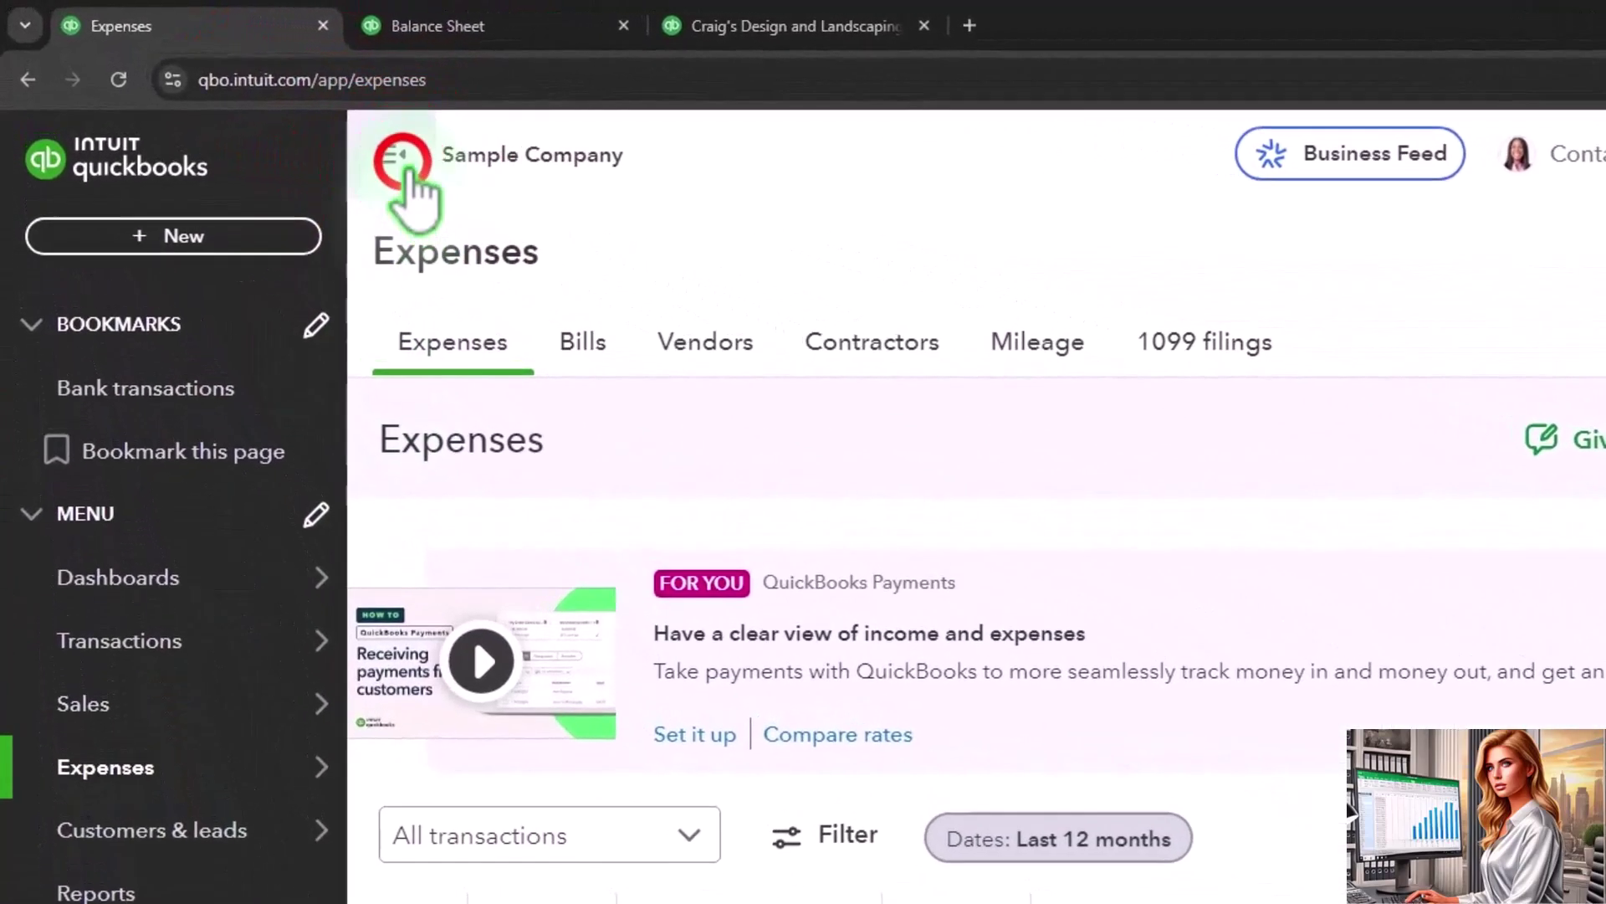
left_click(402, 161)
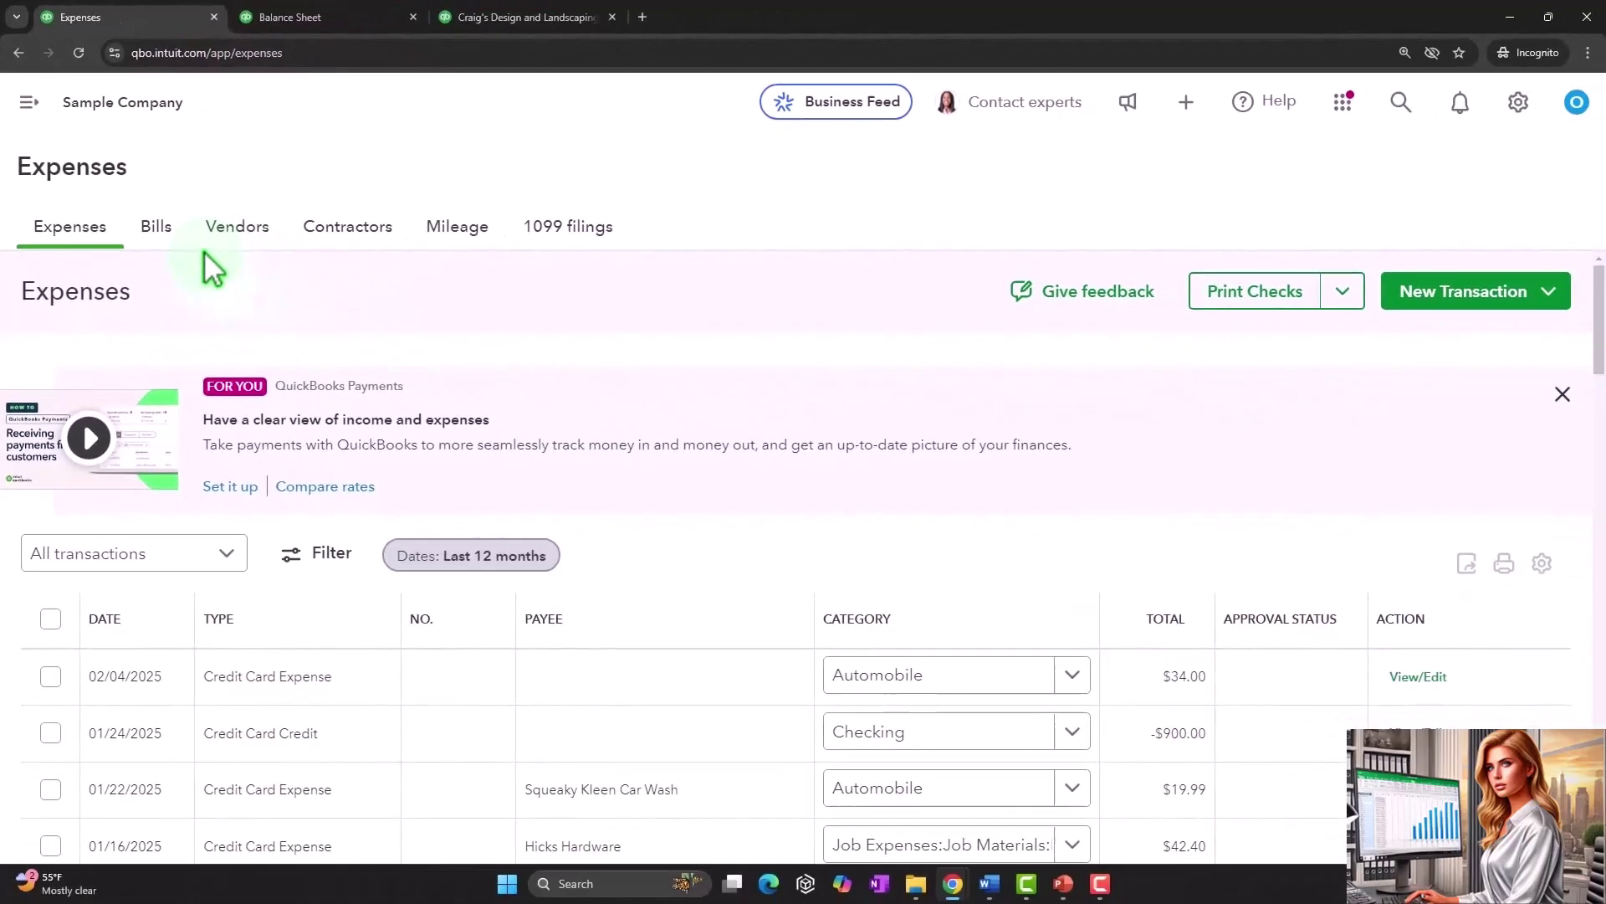
left_click(230, 552)
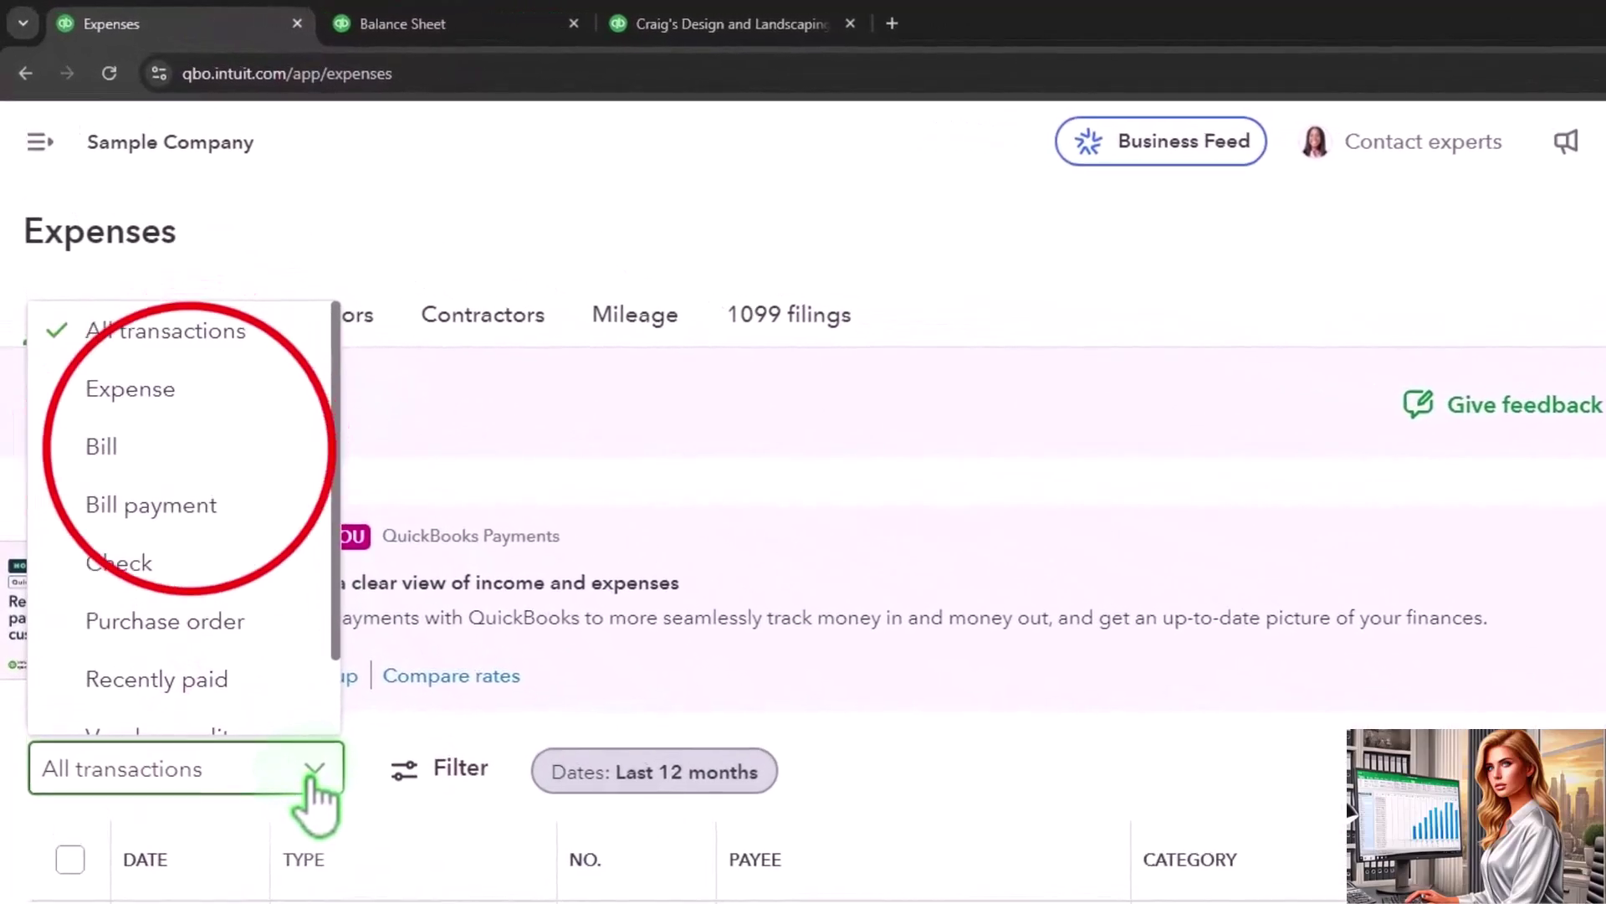
left_click(190, 451)
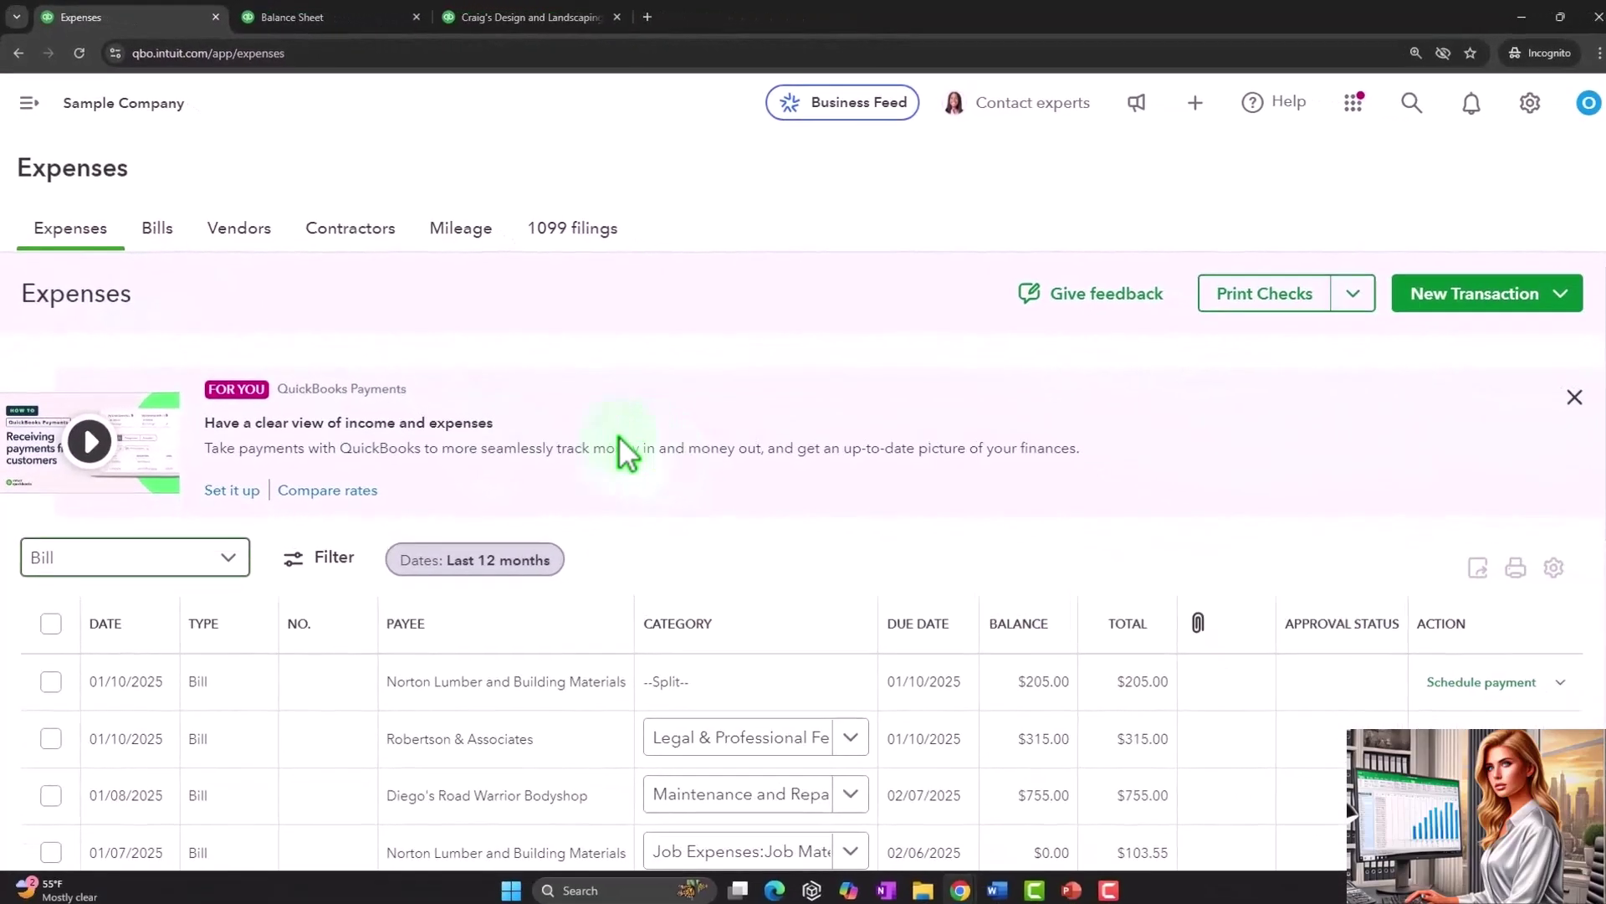
Open the unpaid Bills list, dismiss the AI-powered bills creation notice, and sort the bills by due date
left_click(166, 228)
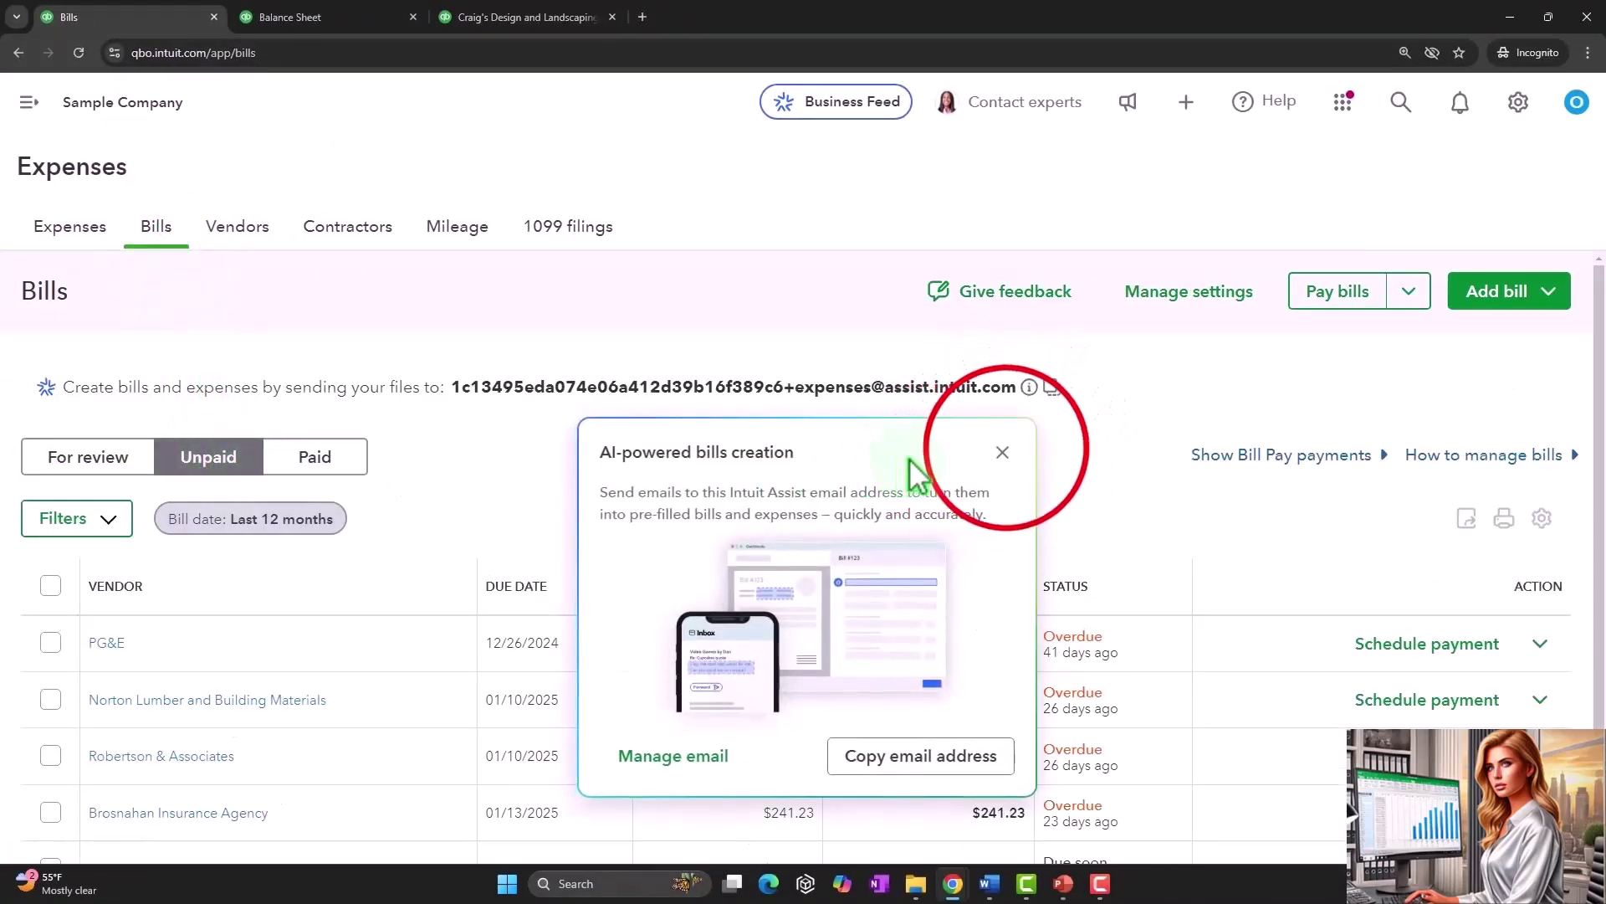
left_click(1006, 449)
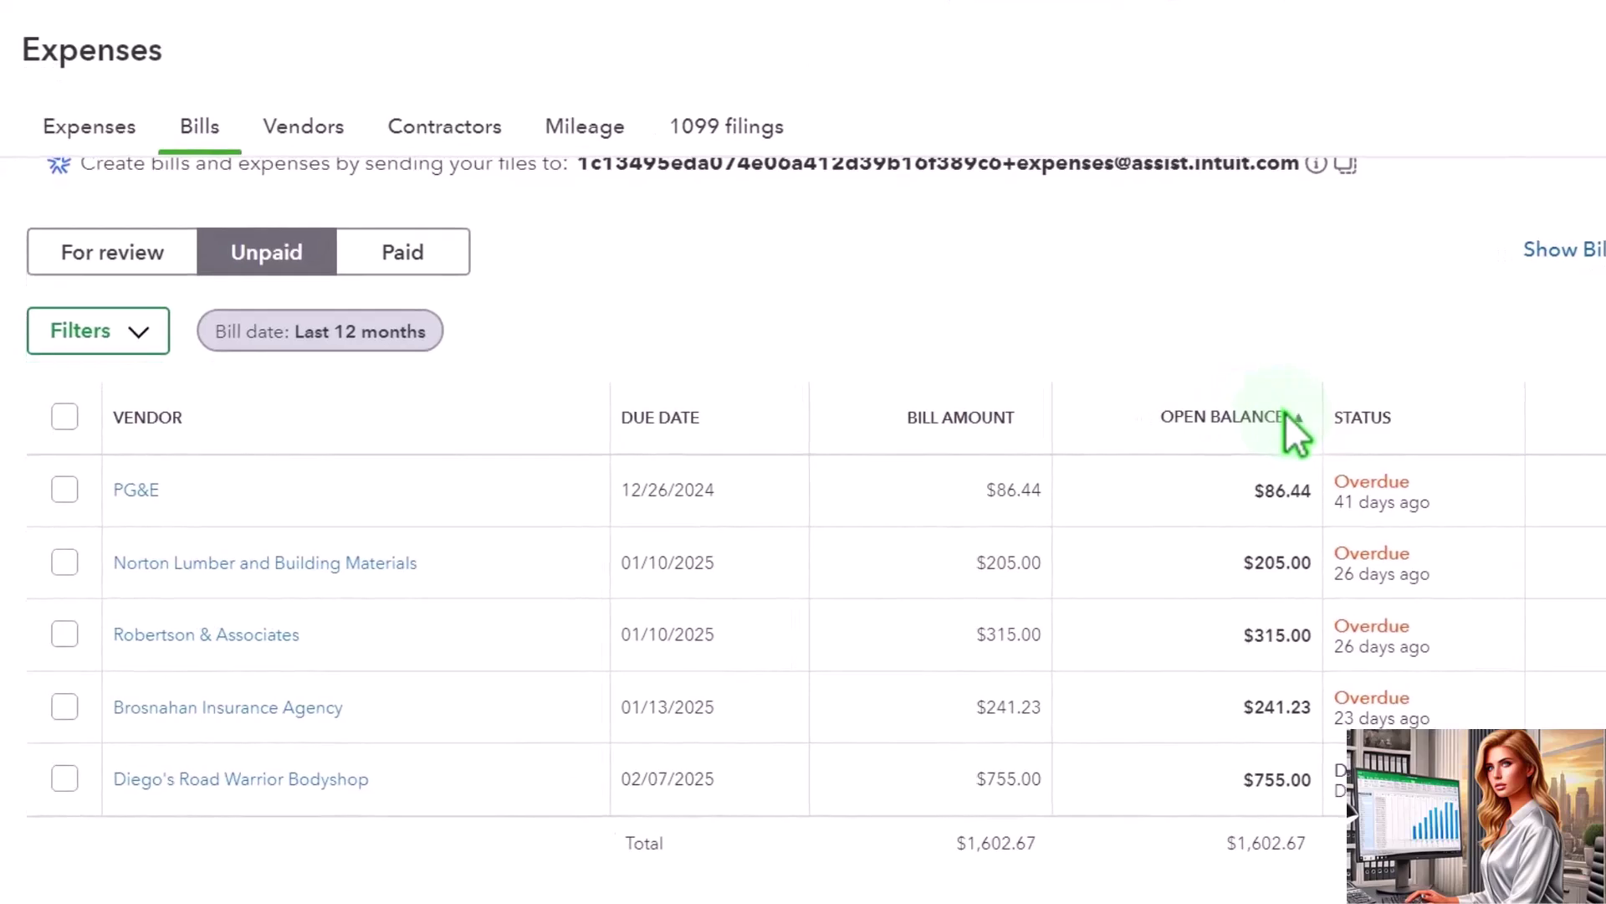
left_click(747, 448)
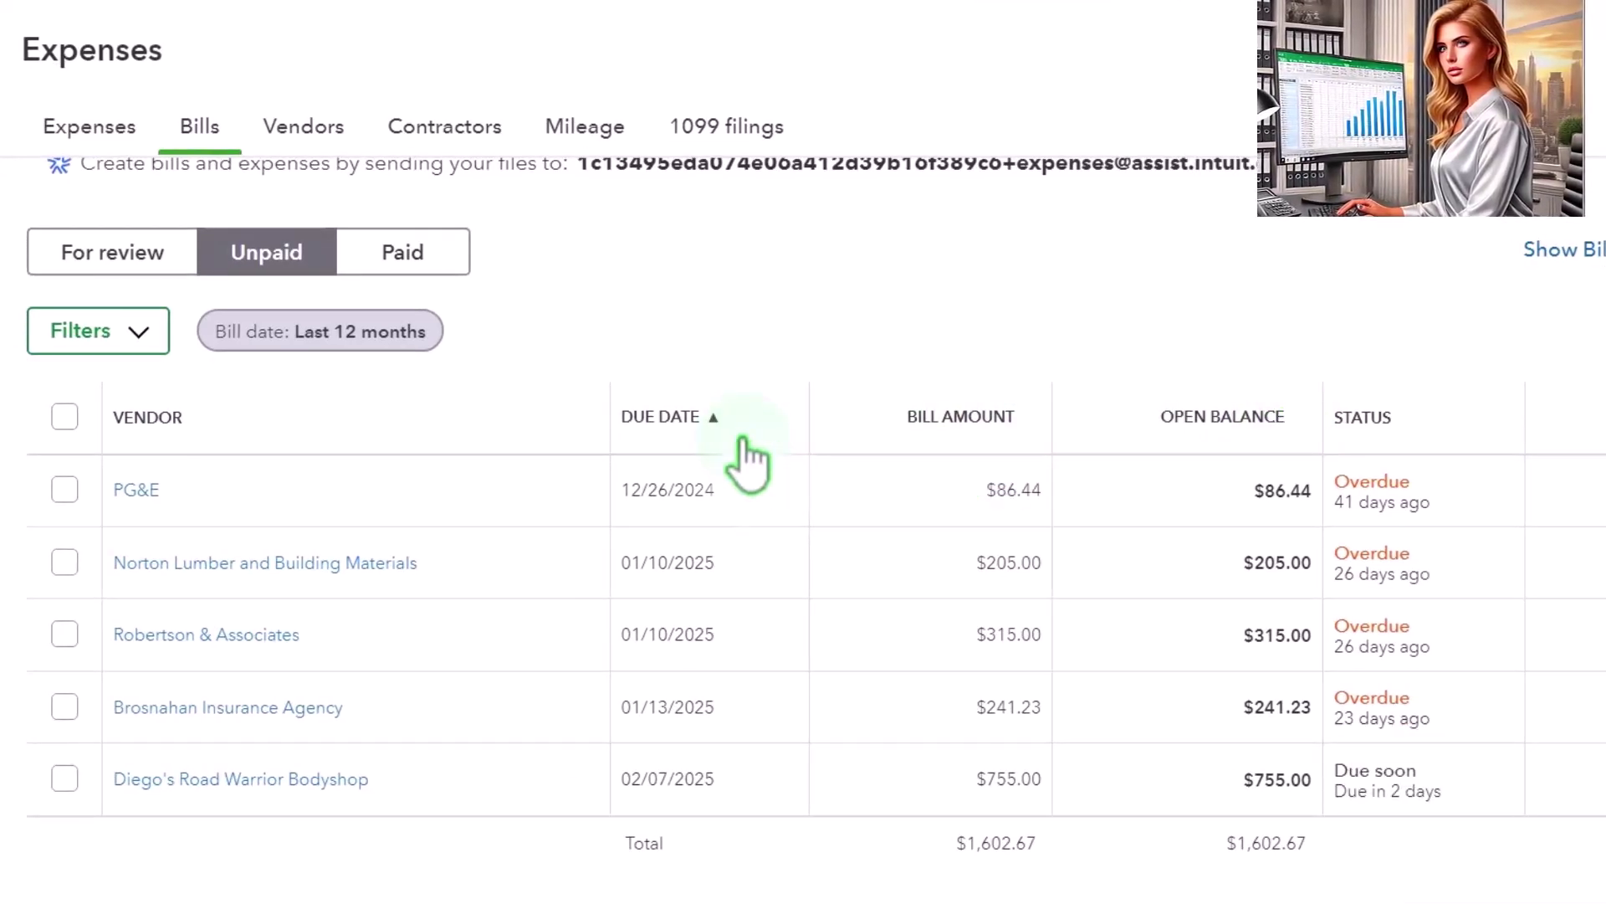
Open the Vendors list and filter it to vendors with open bills
left_click(304, 126)
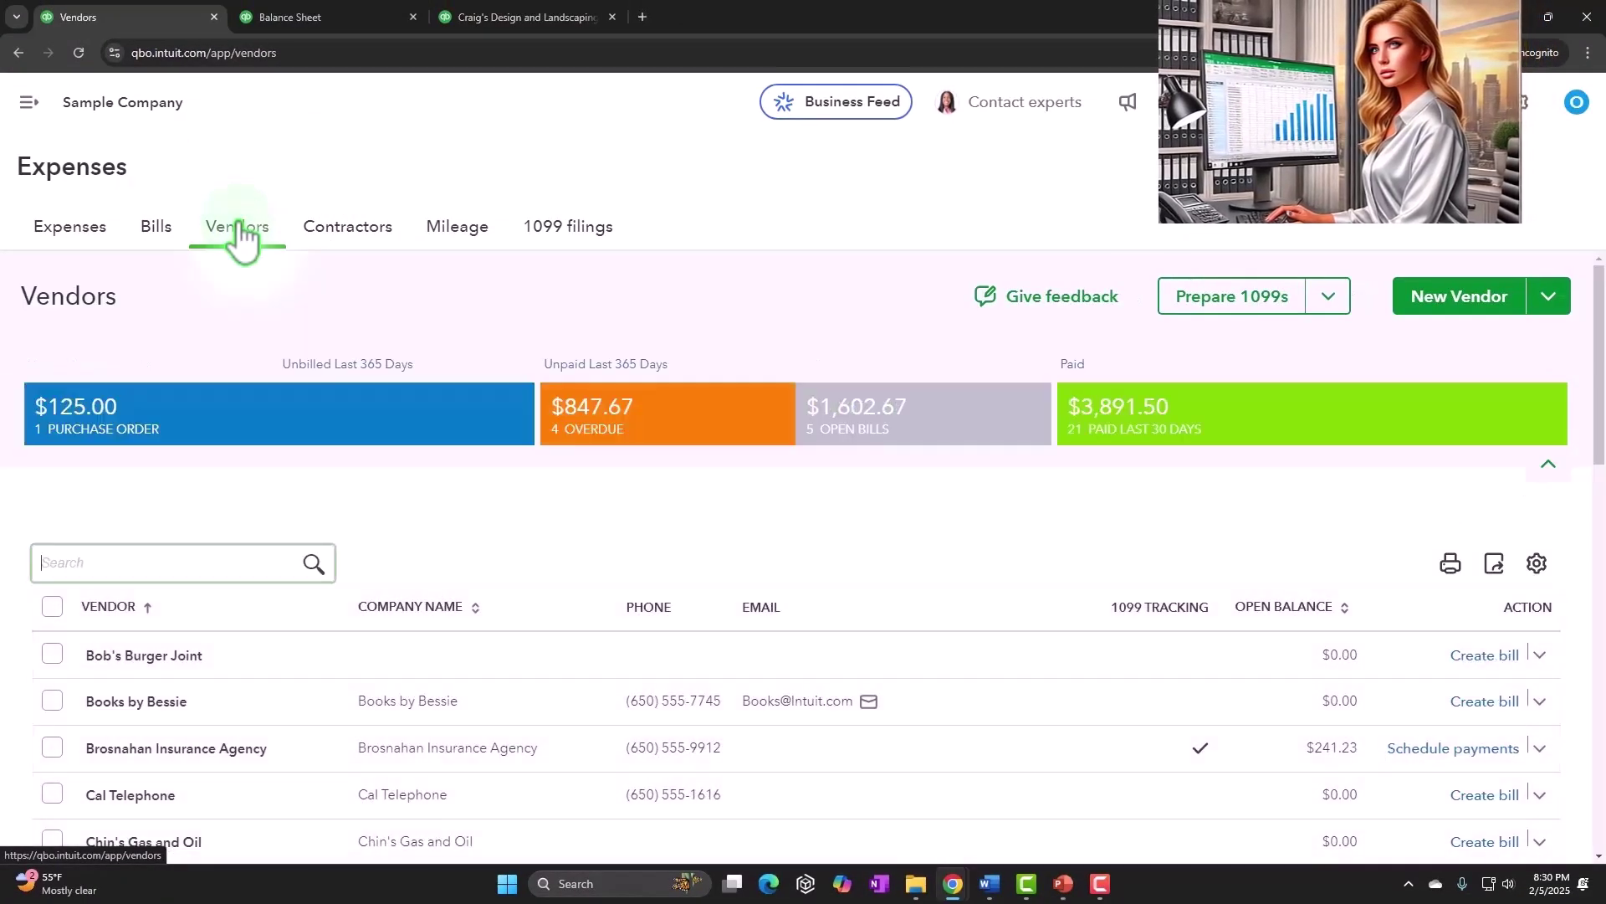
left_click(868, 439)
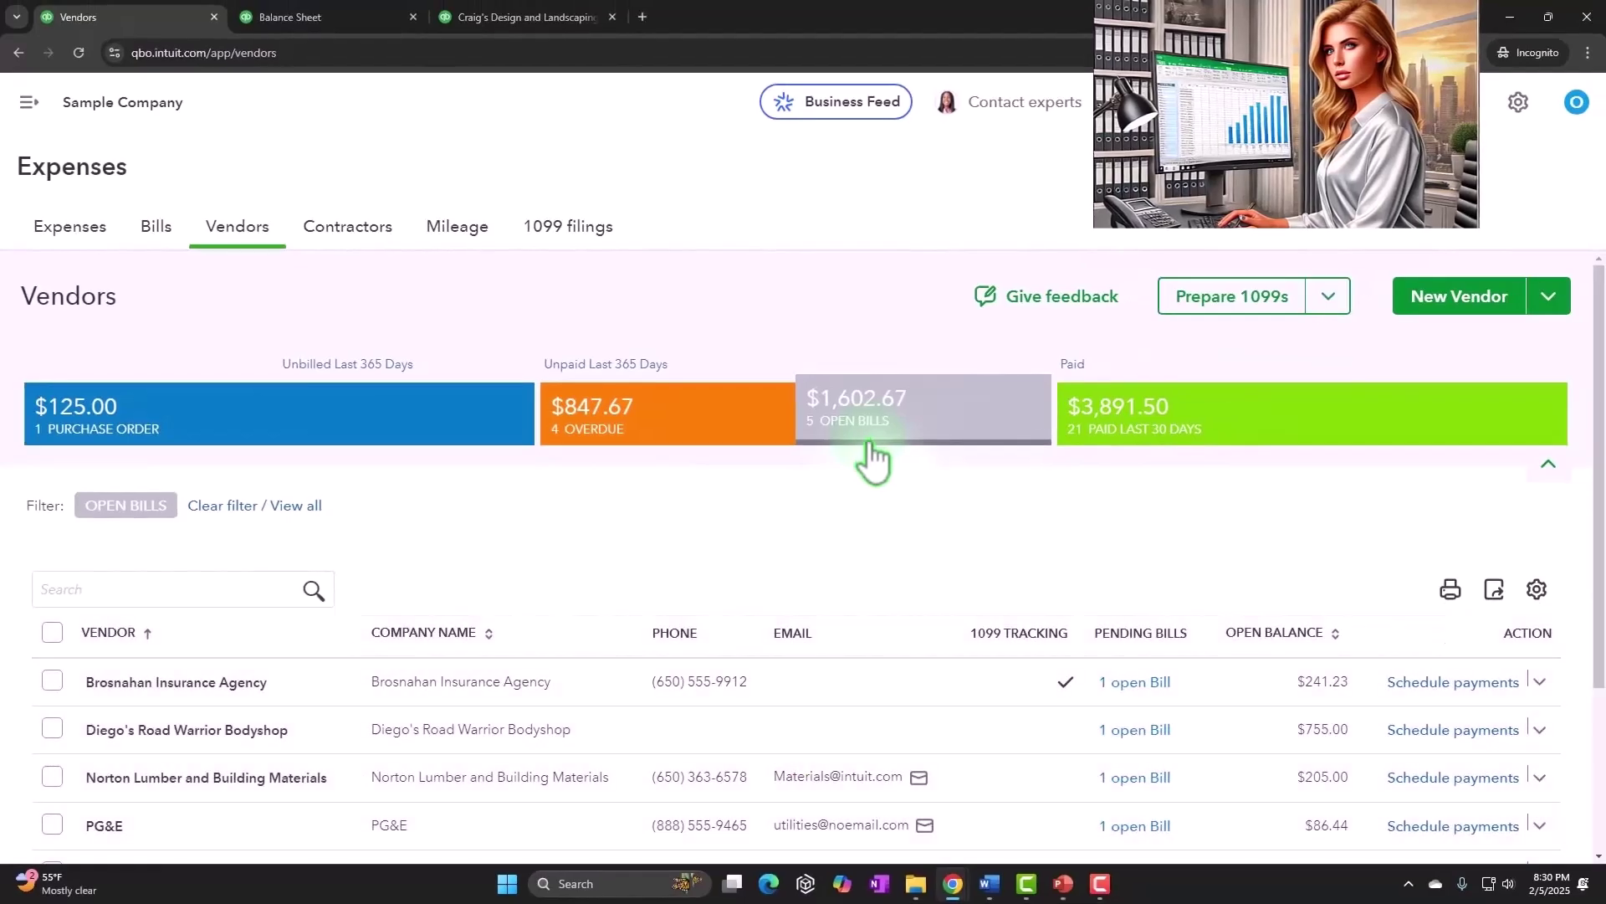
scroll(871, 459, "down", 1)
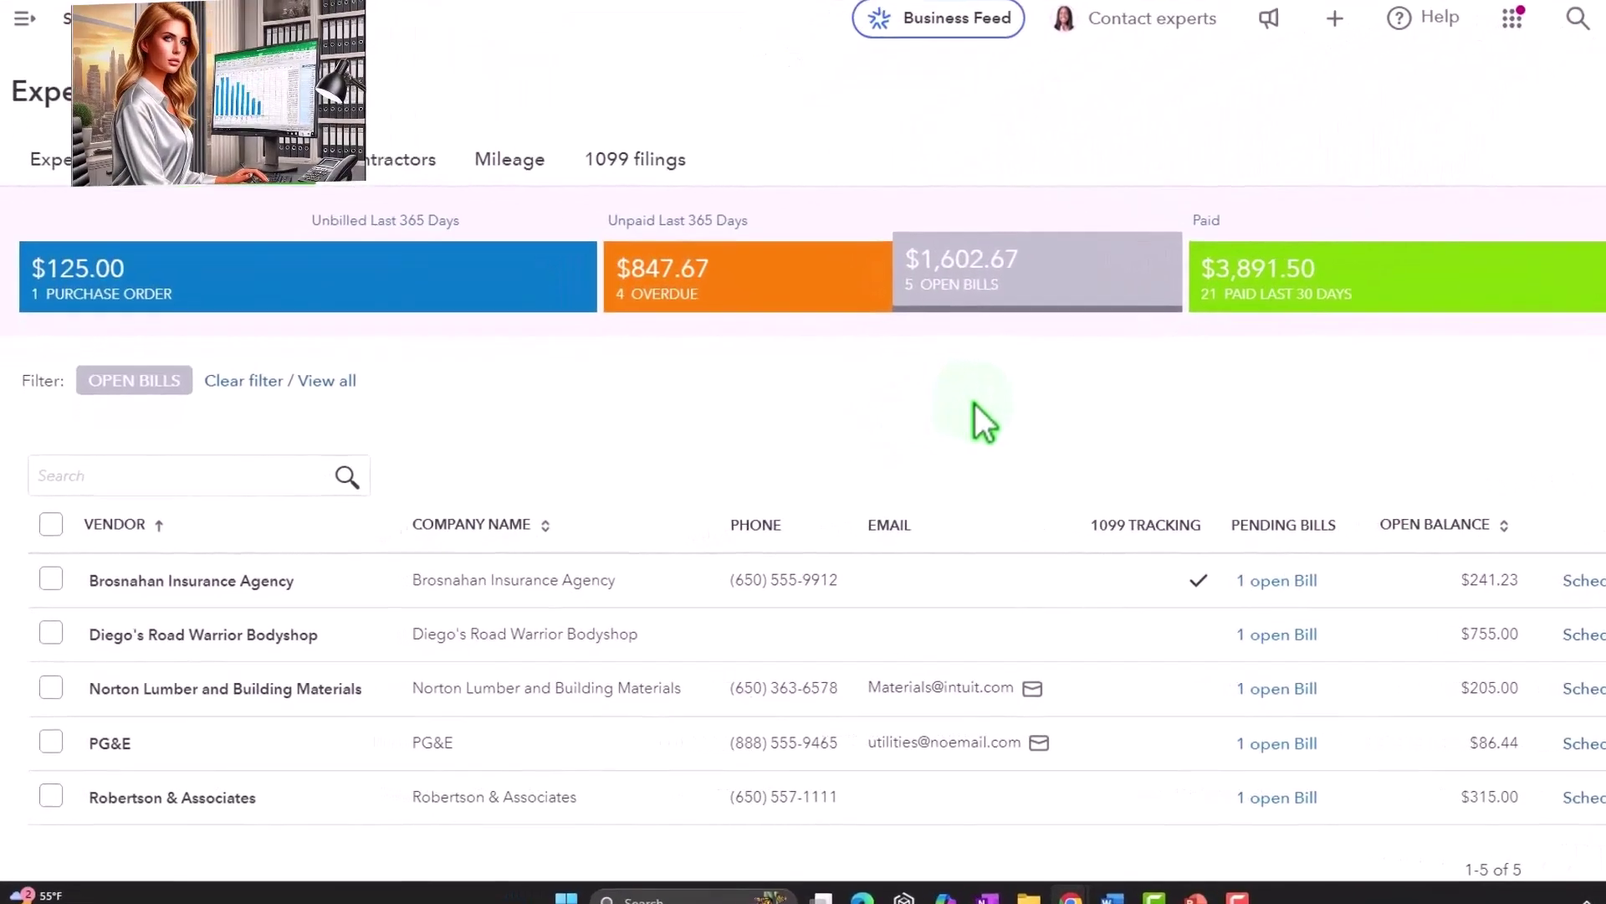
scroll(978, 422, "up", 1)
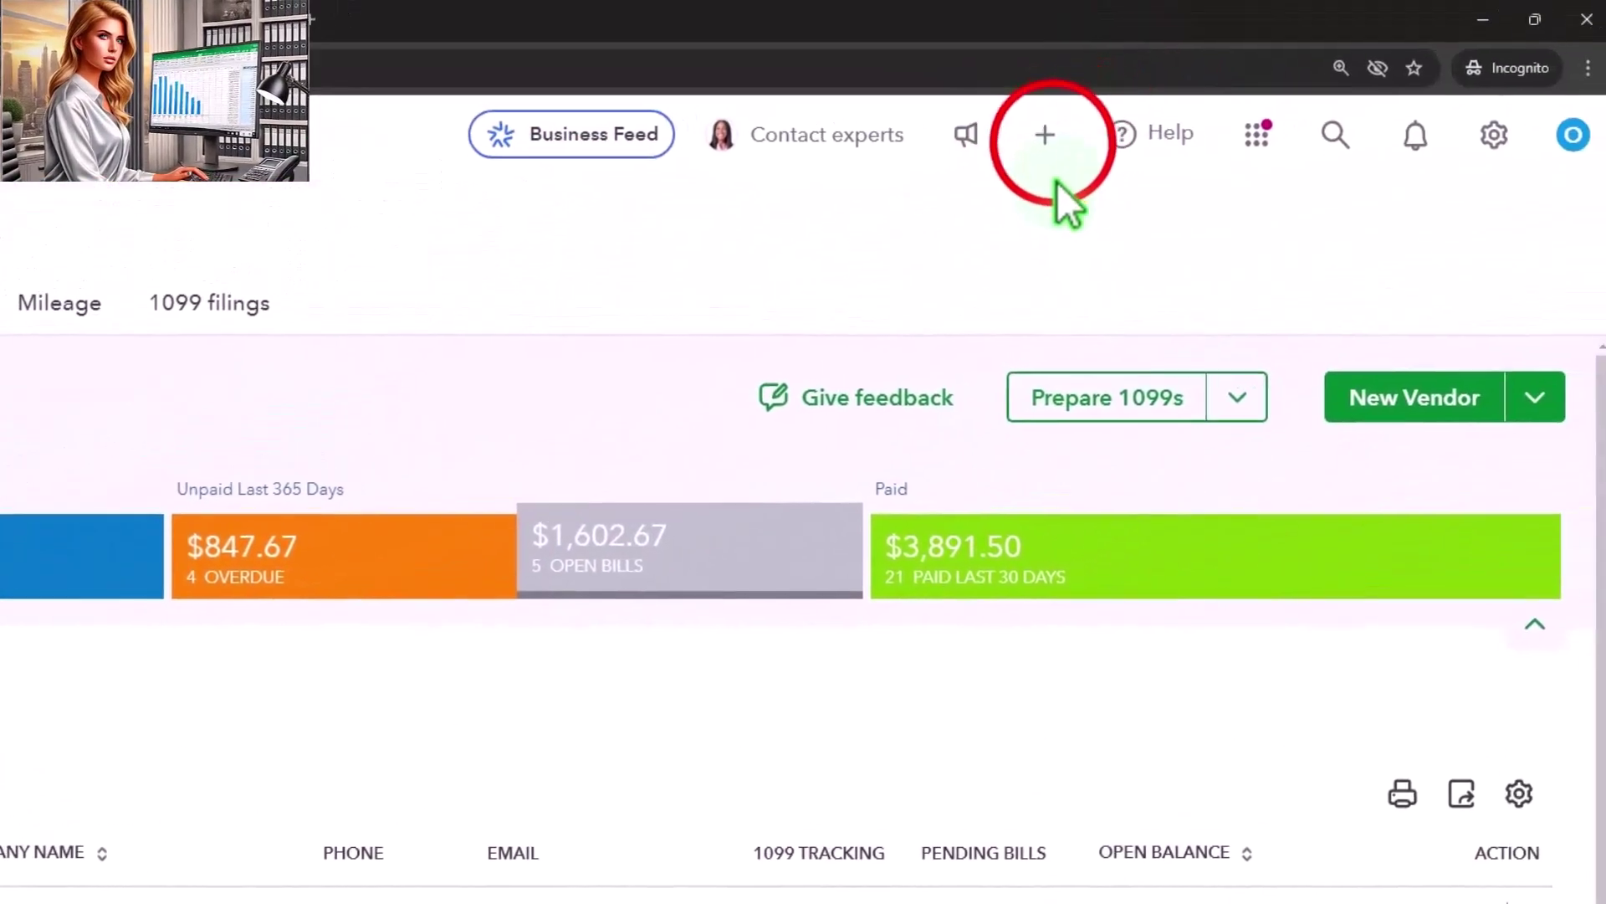
Open the Pay bills form and close it without paying, and check Accounts Payable on the balance sheet before returning to Vendors
left_click(1071, 139)
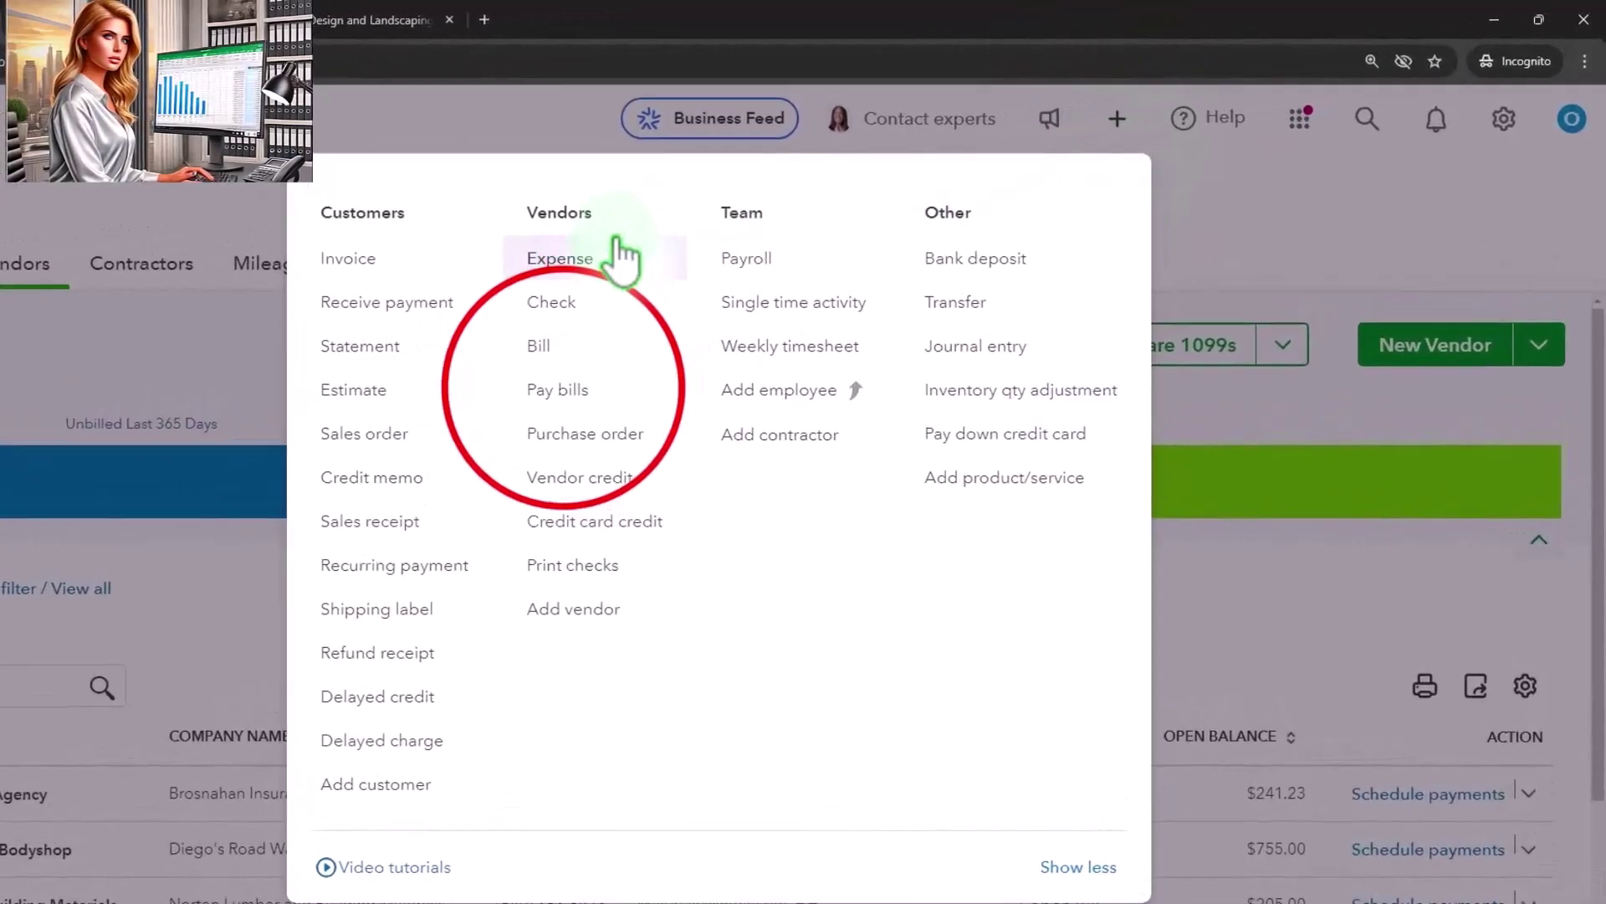
left_click(562, 391)
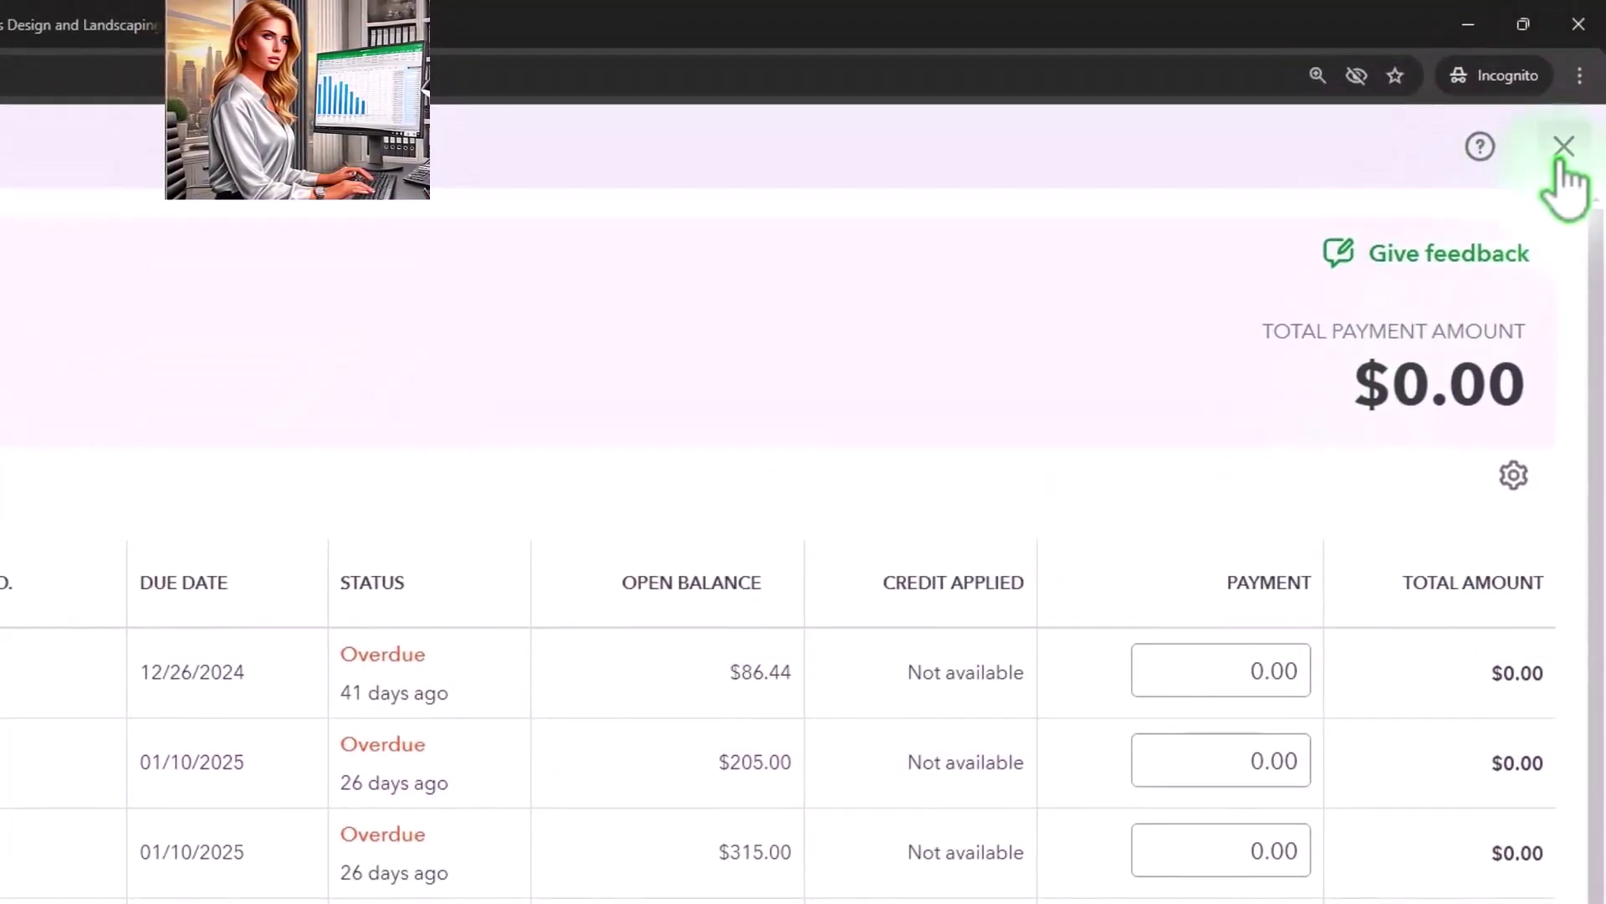
left_click(1564, 148)
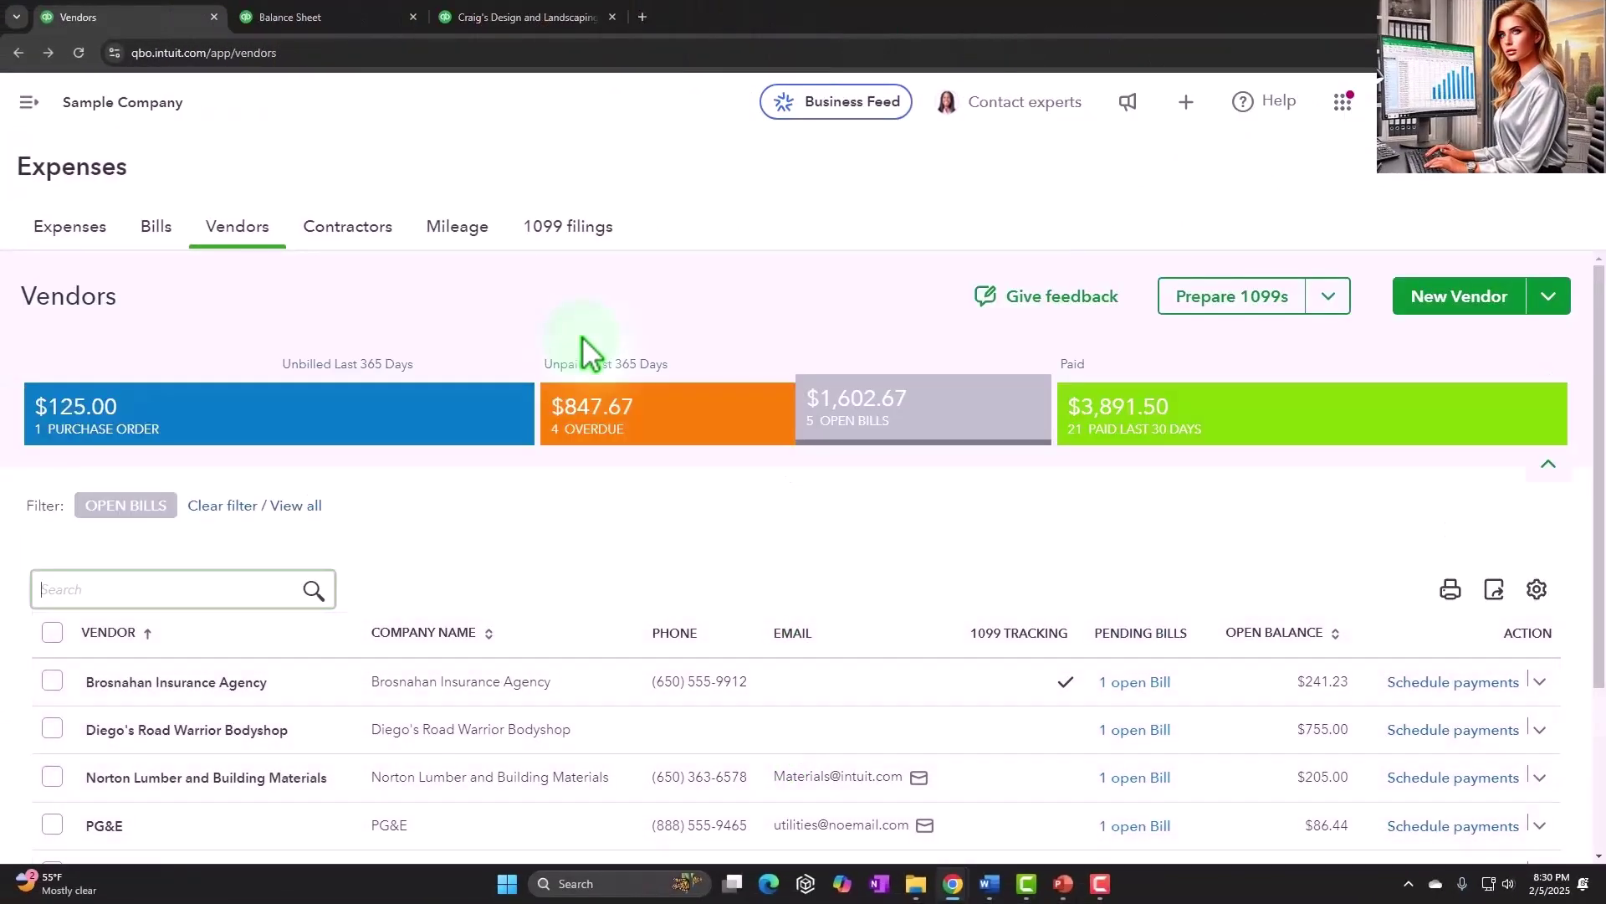
left_click(343, 19)
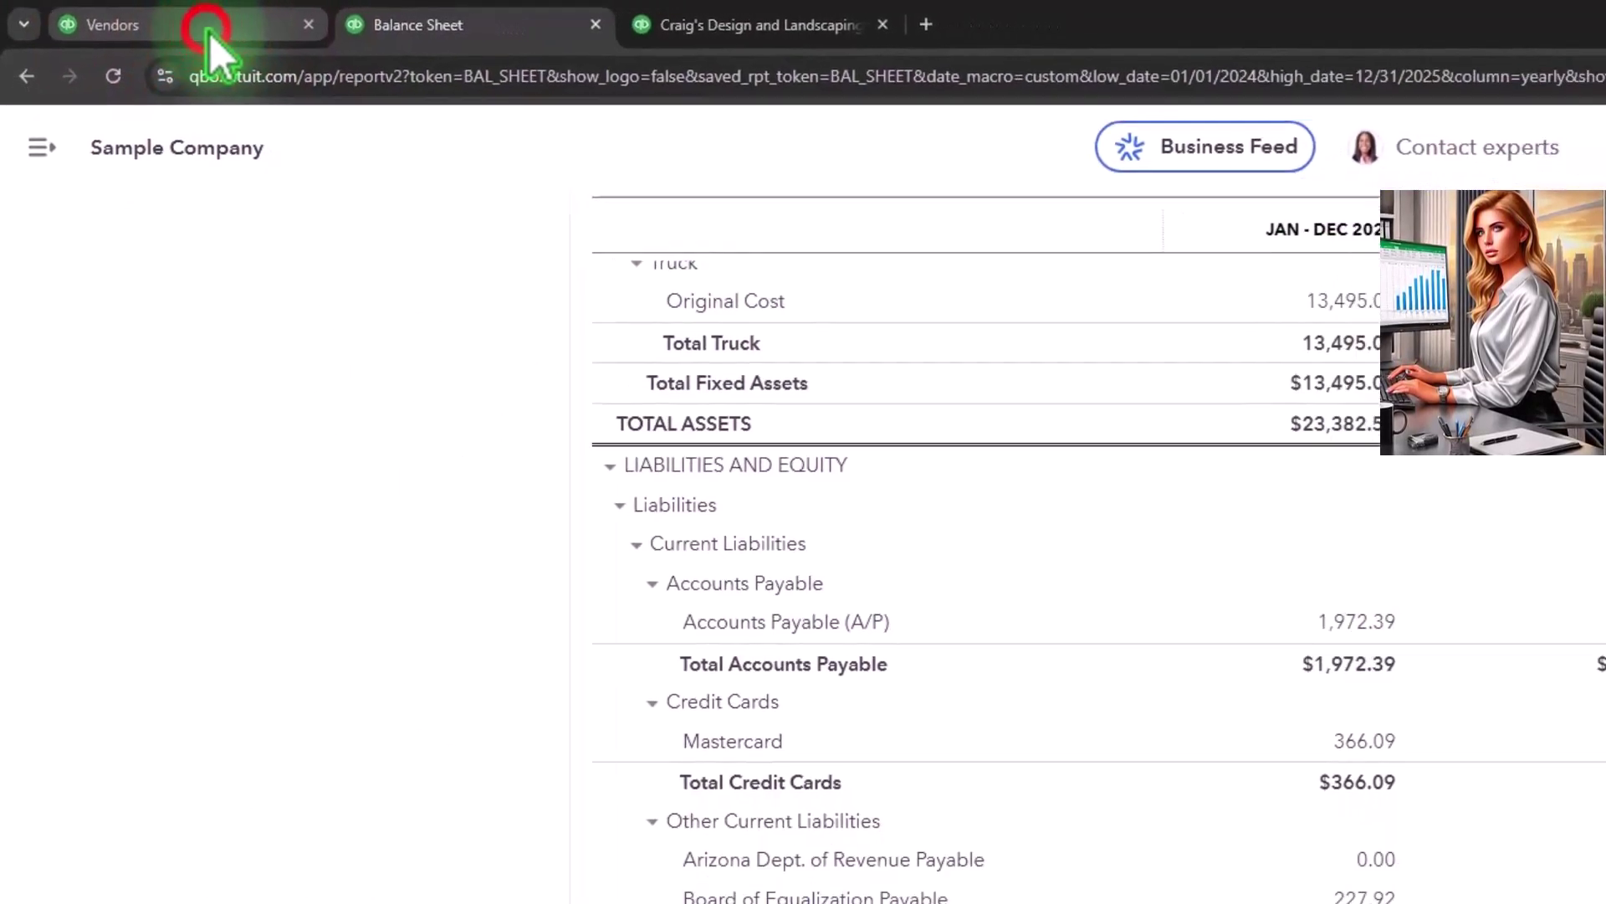
left_click(241, 38)
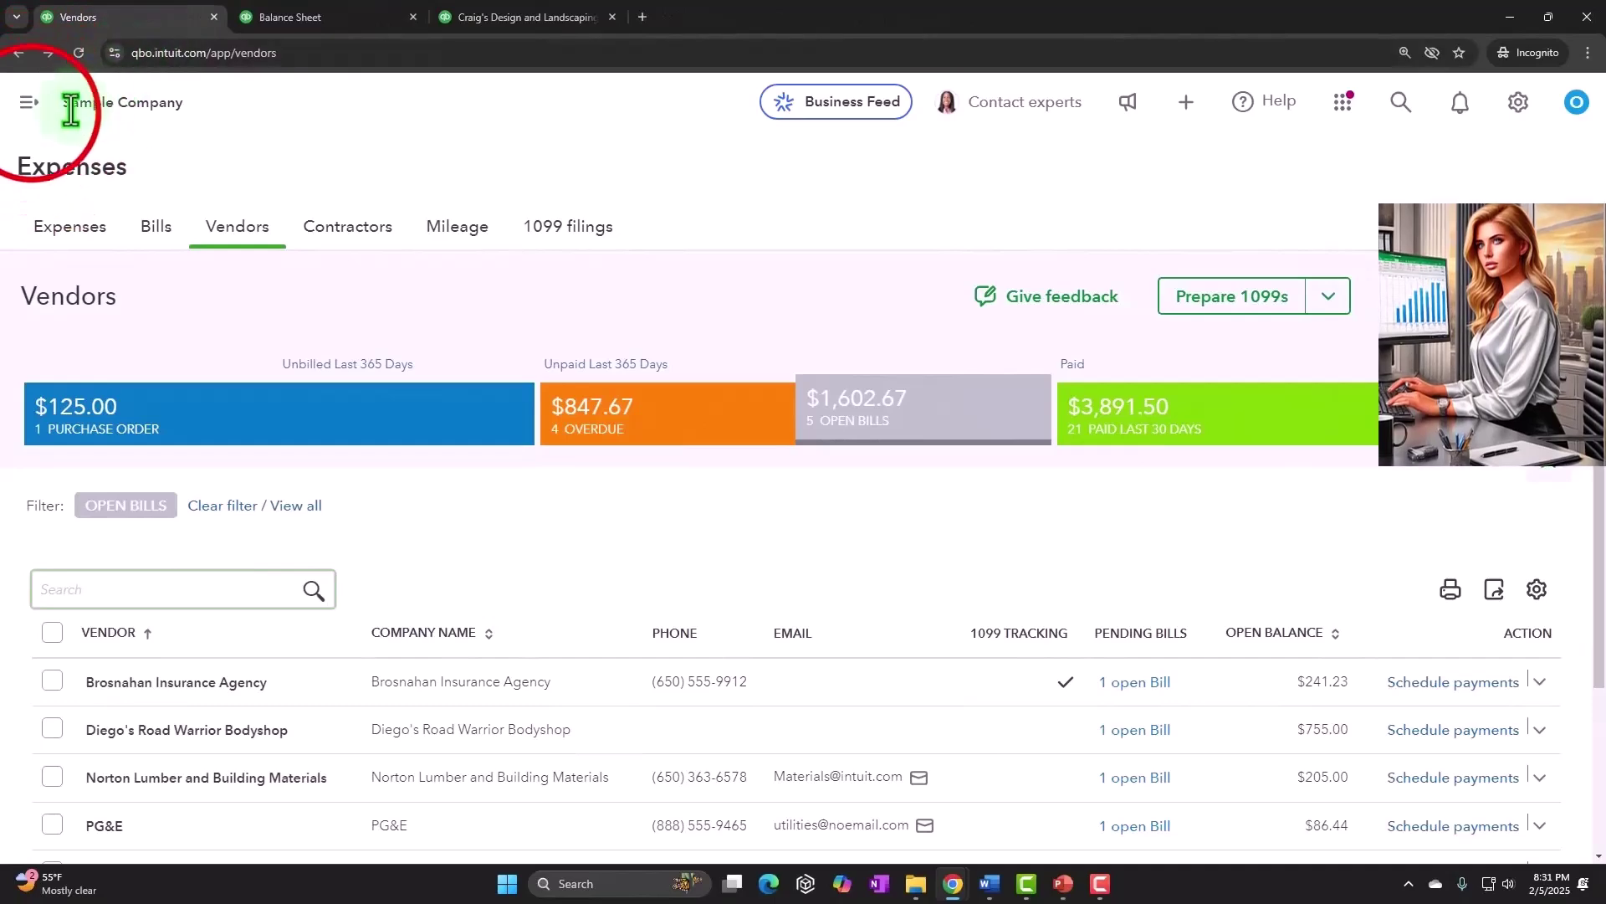
Open the Reports page with the navigation menu collapsed, and locate the accounts payable reports under What you owe
left_click(29, 103)
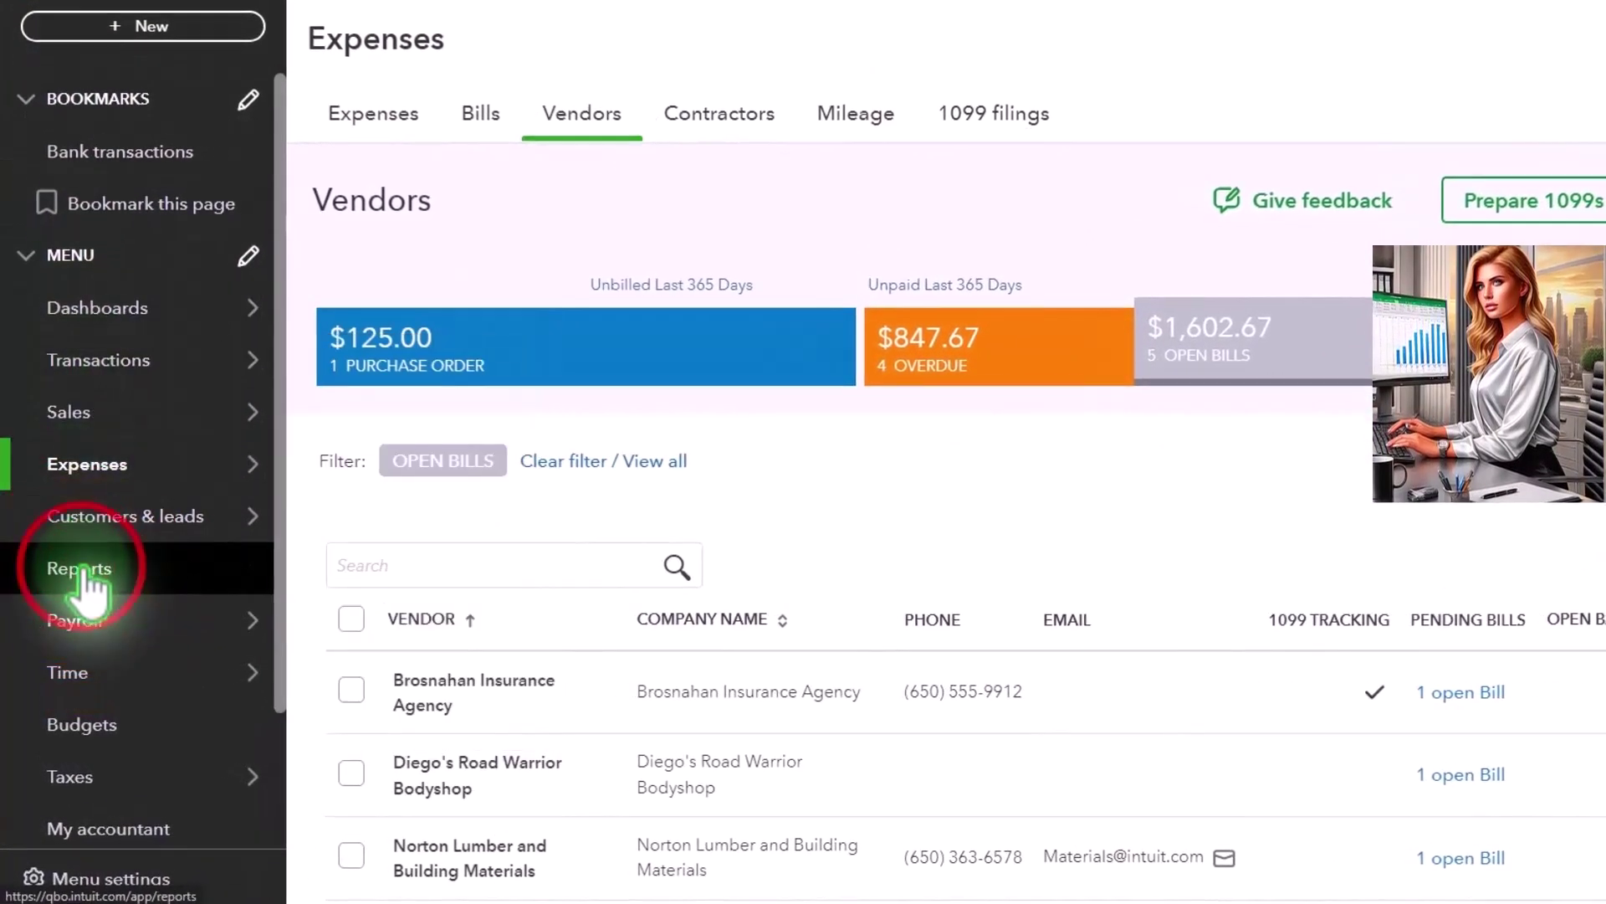
left_click(83, 577)
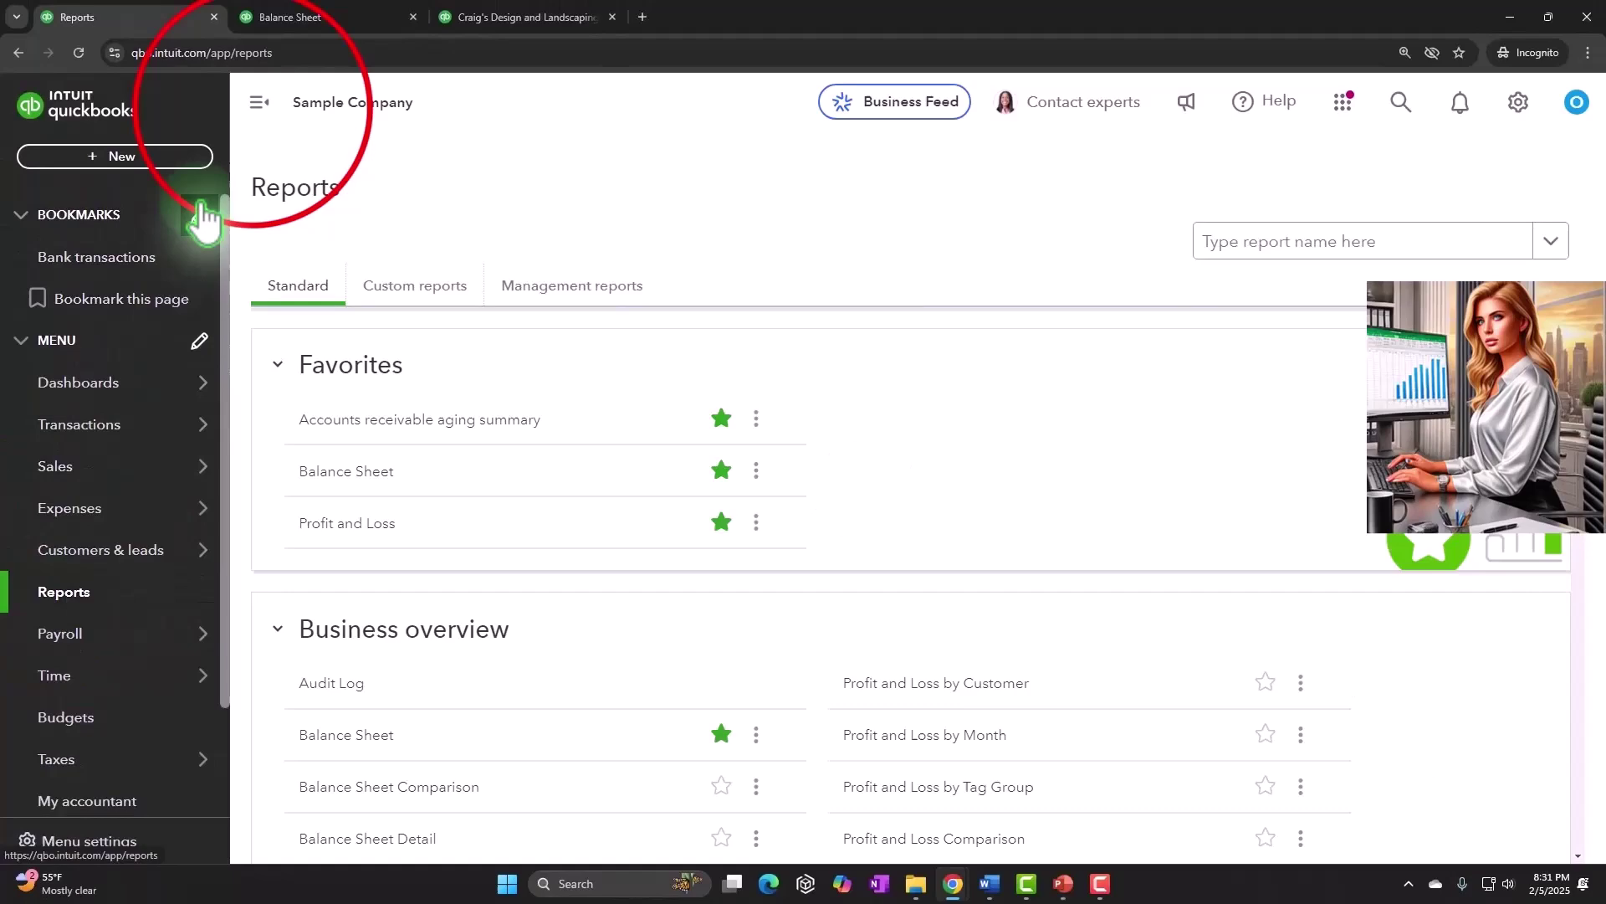
left_click(258, 104)
scroll(276, 431, "down", 2)
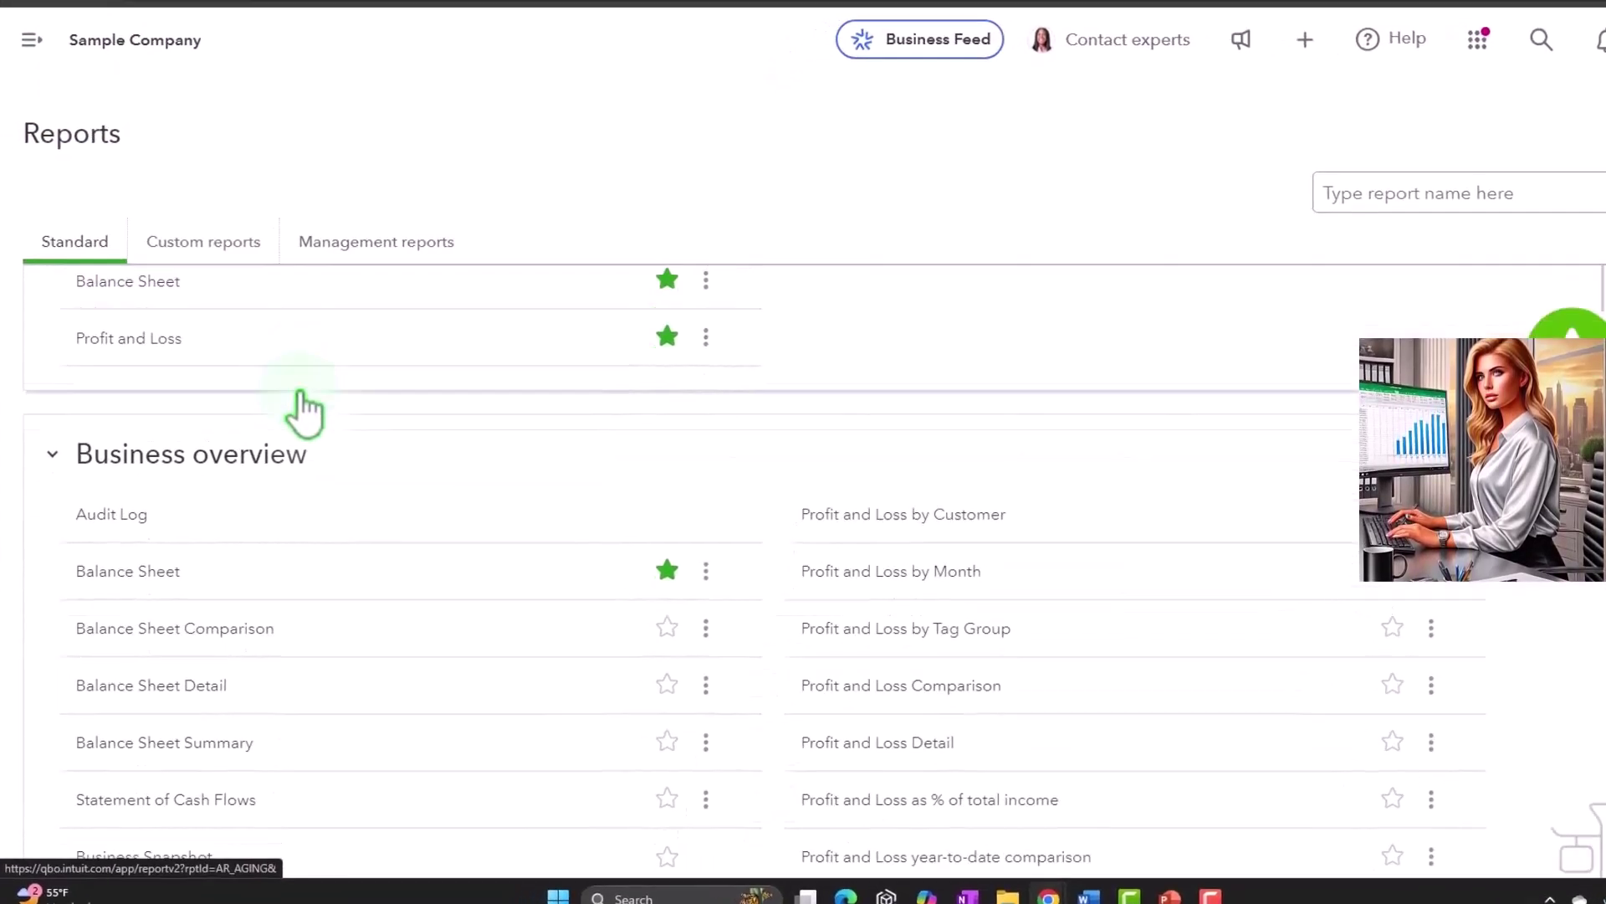
scroll(59, 537, "down", 3)
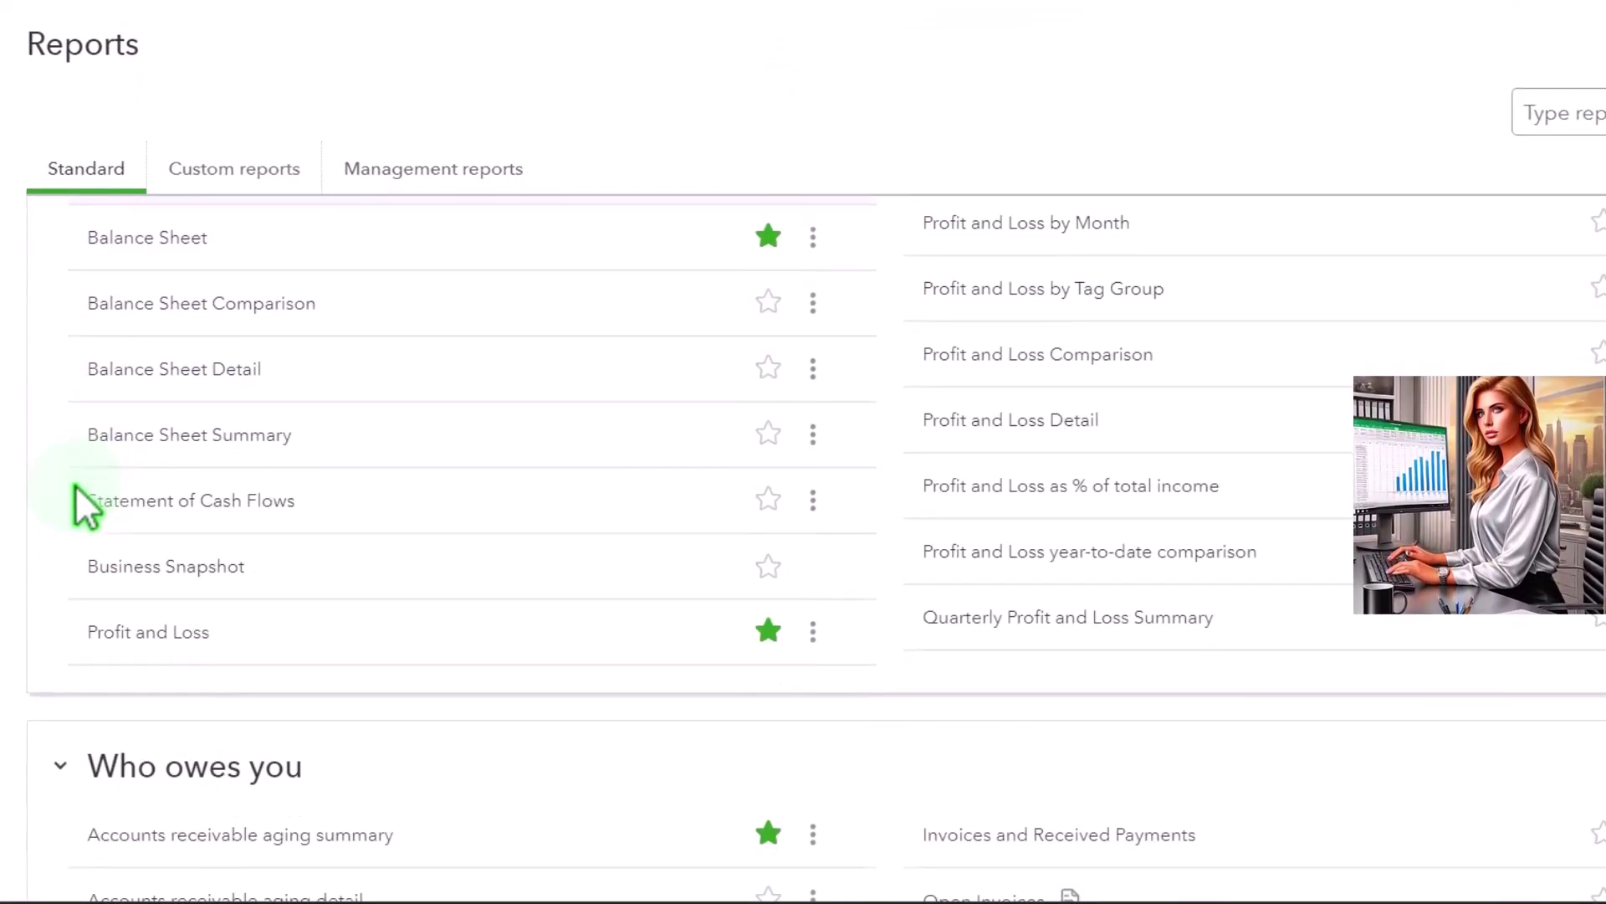
scroll(77, 487, "down", 7)
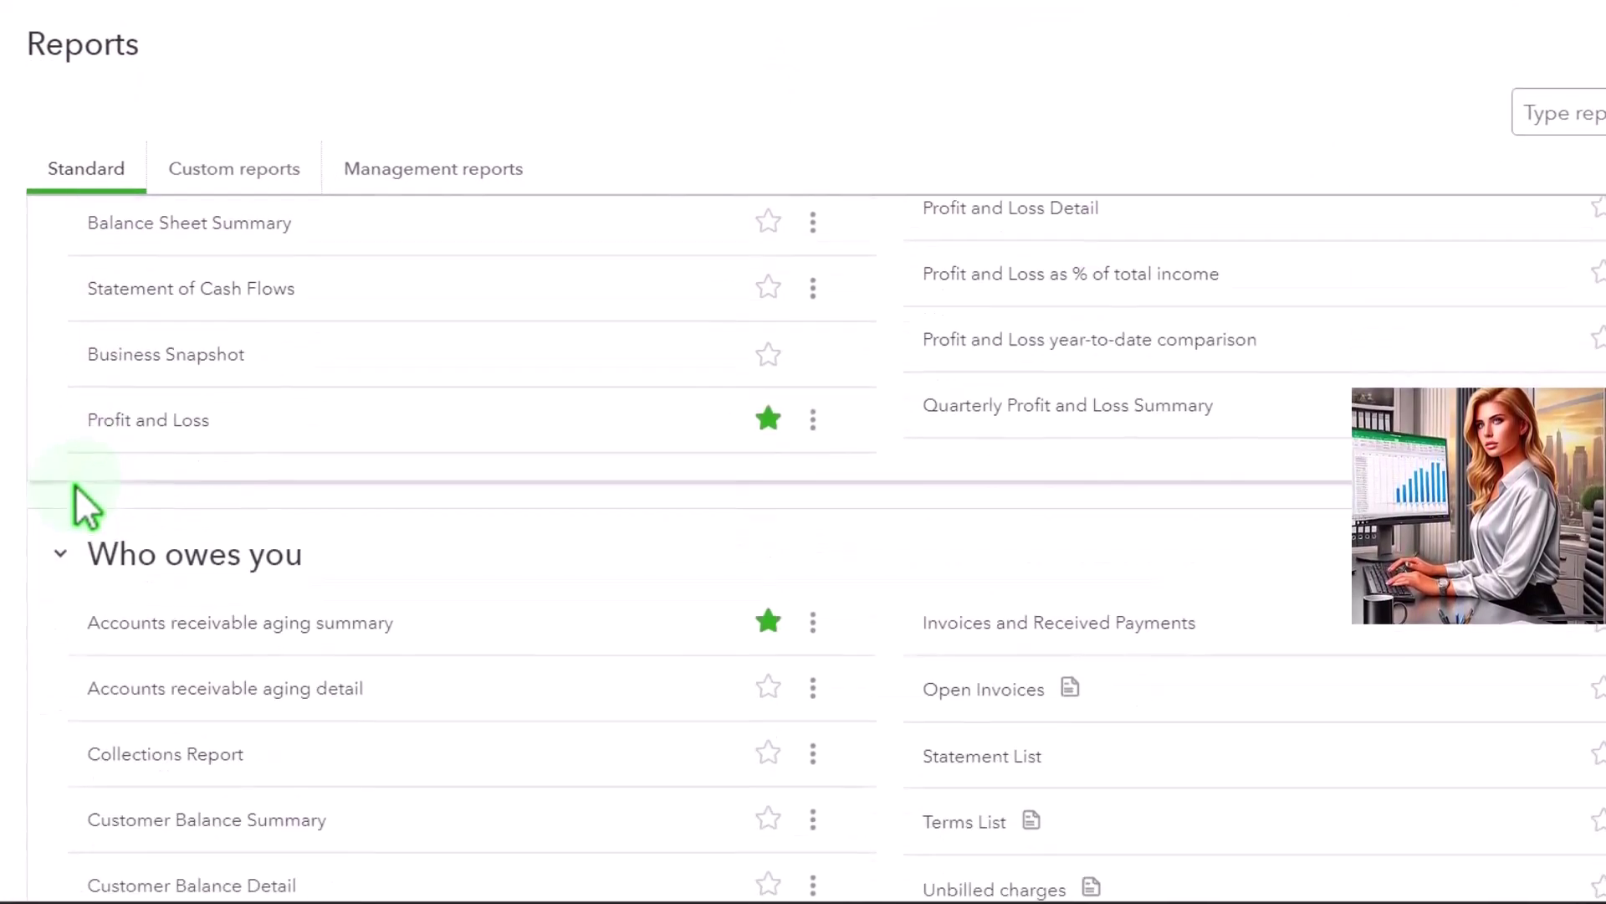
scroll(75, 484, "down", 12)
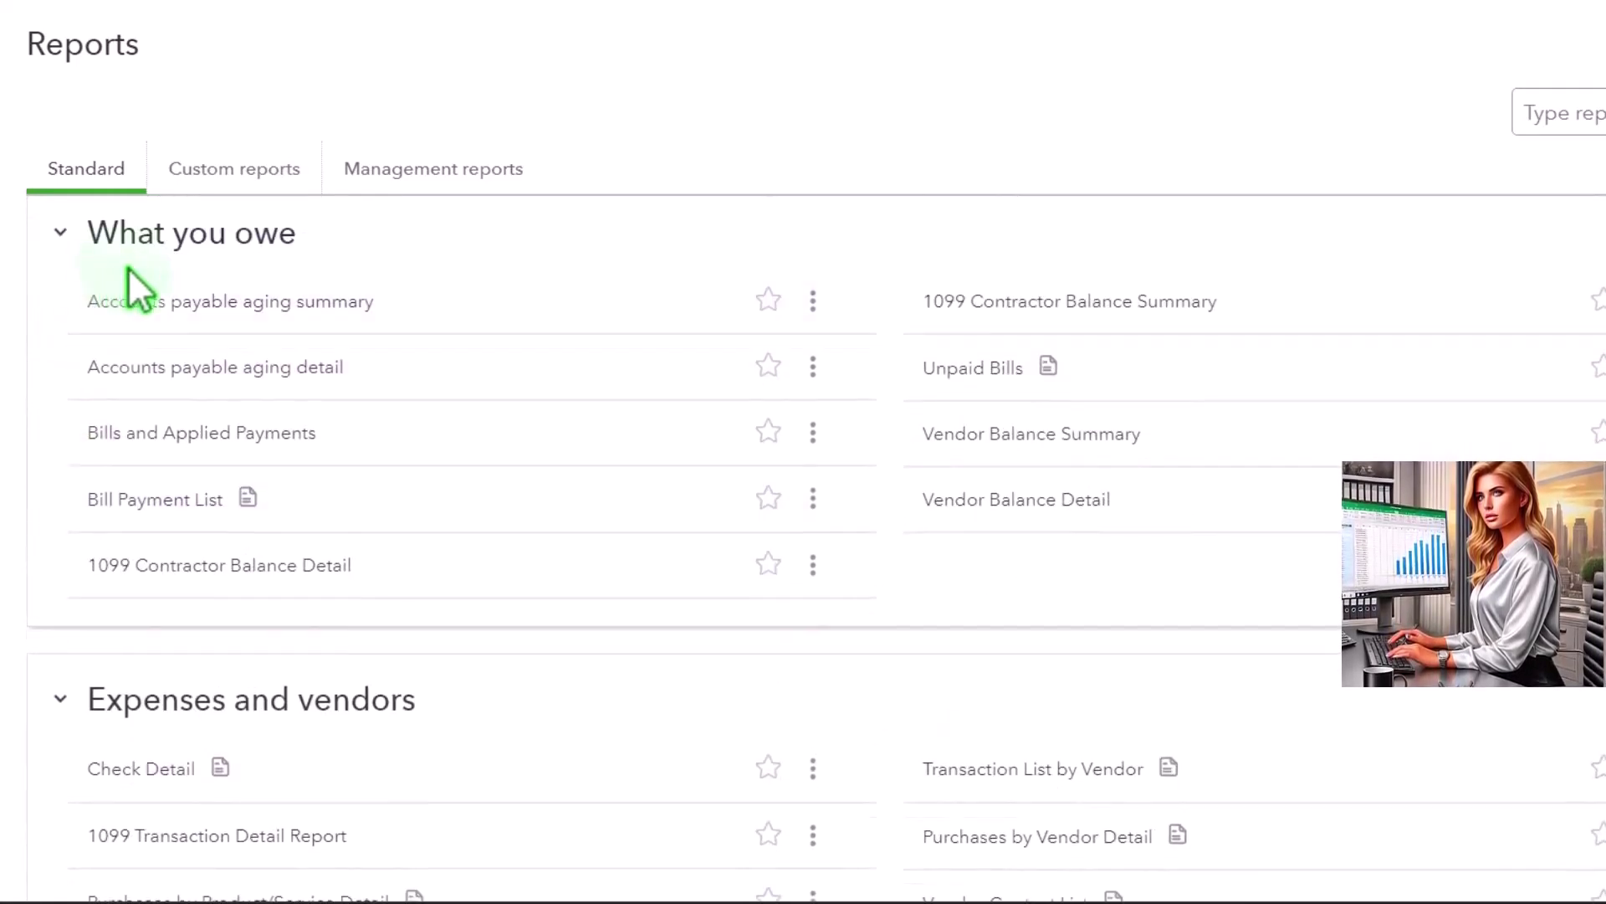
scroll(125, 281, "up", 1)
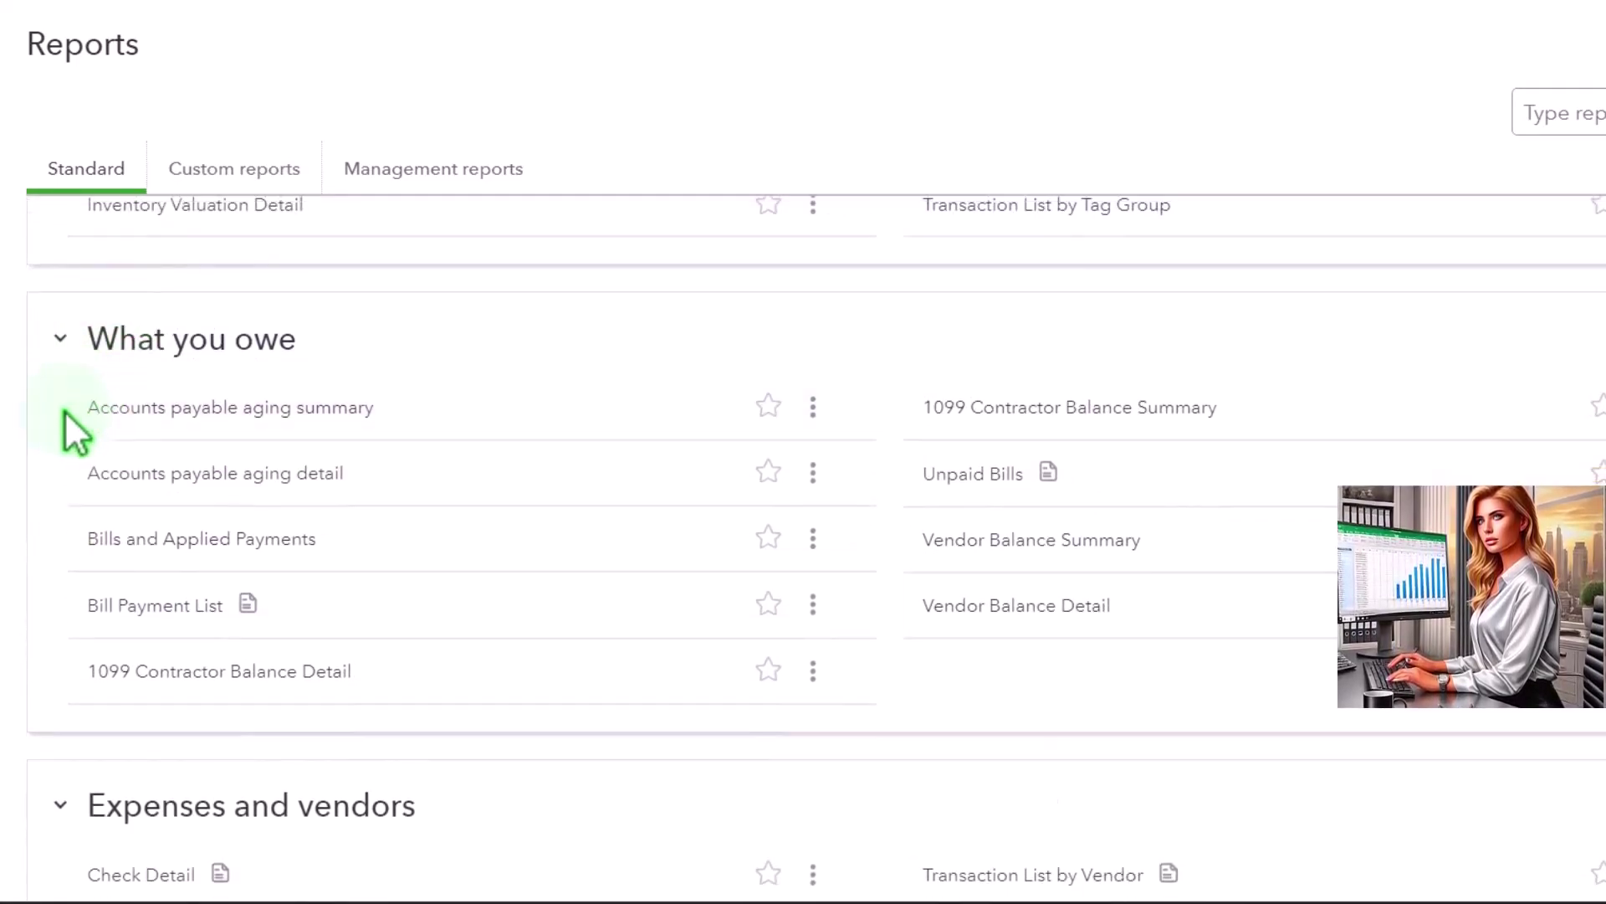